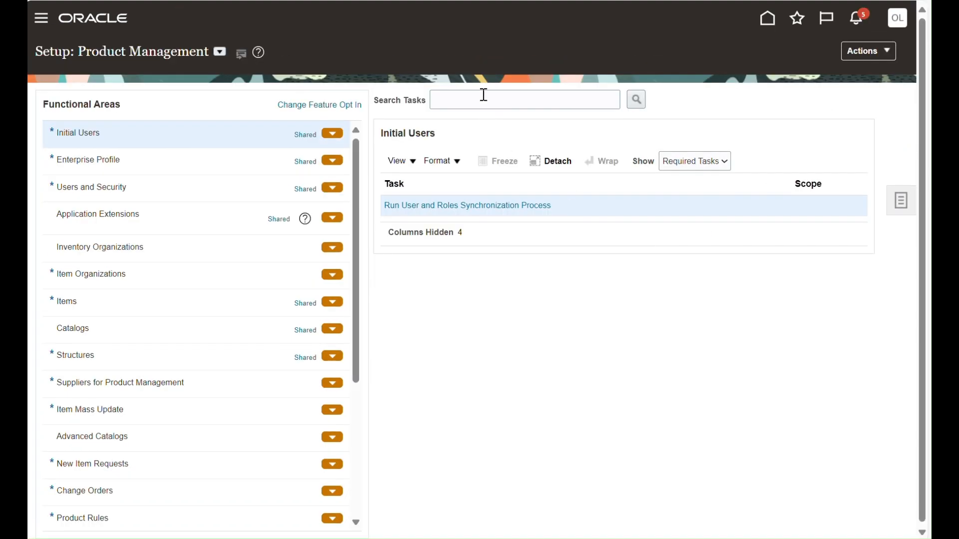
- Search the setup tasks for "manage item class" and open the Manage Item Classes task
{"action": "left_click", "coordinate": [484, 95]}
{"action": "type", "text": "m"}
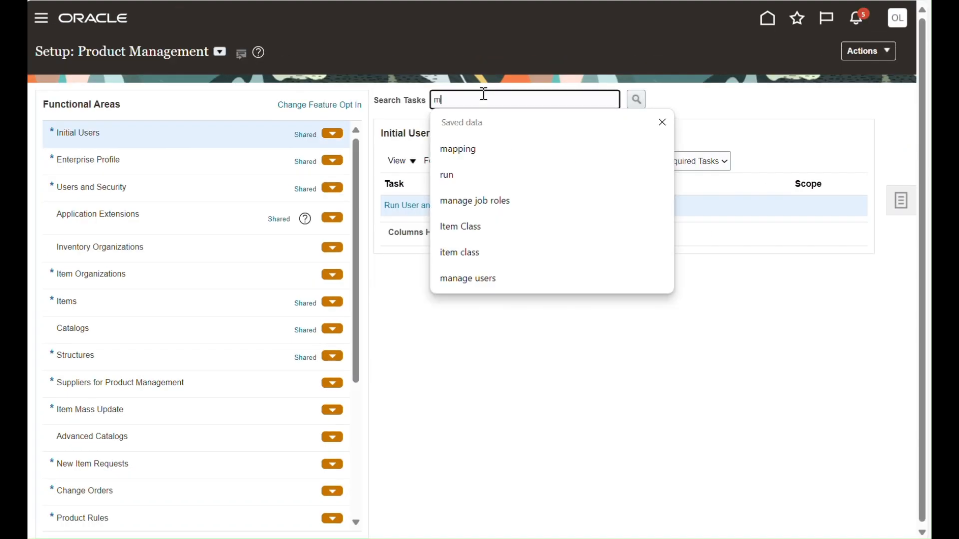
{"action": "type", "text": "ana"}
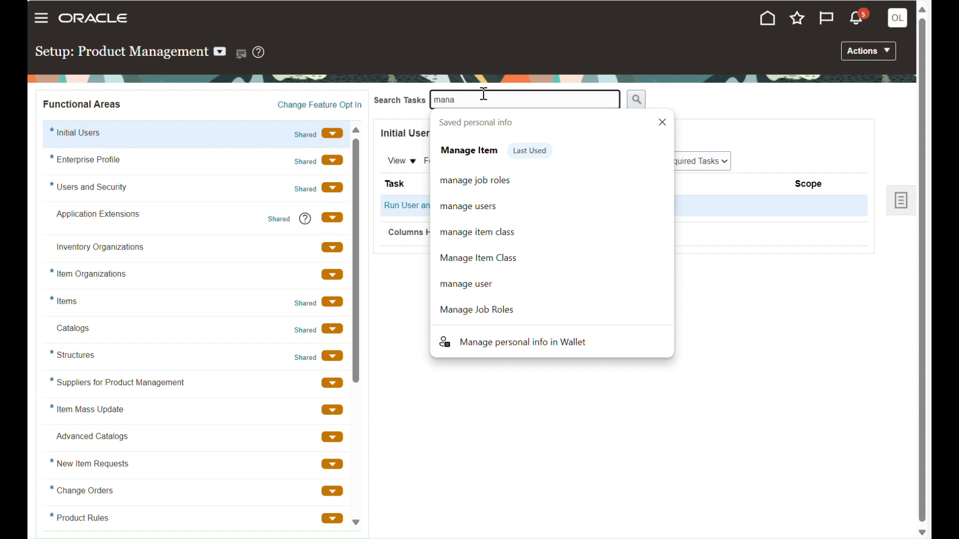
{"action": "type", "text": "ge inter cl"}
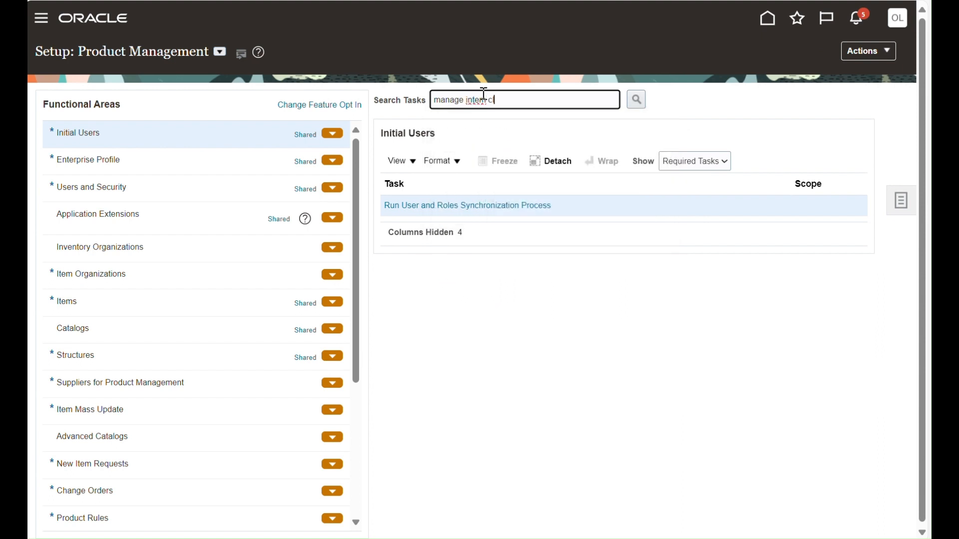
{"action": "key", "text": "BackSpace"}
{"action": "key", "text": "BackSpace"}
{"action": "key", "text": "BackSpace"}
{"action": "key", "text": "BackSpace"}
{"action": "key", "text": "BackSpace"}
{"action": "key", "text": "BackSpace"}
{"action": "key", "text": "BackSpace"}
{"action": "key", "text": "BackSpace"}
{"action": "type", "text": "it"}
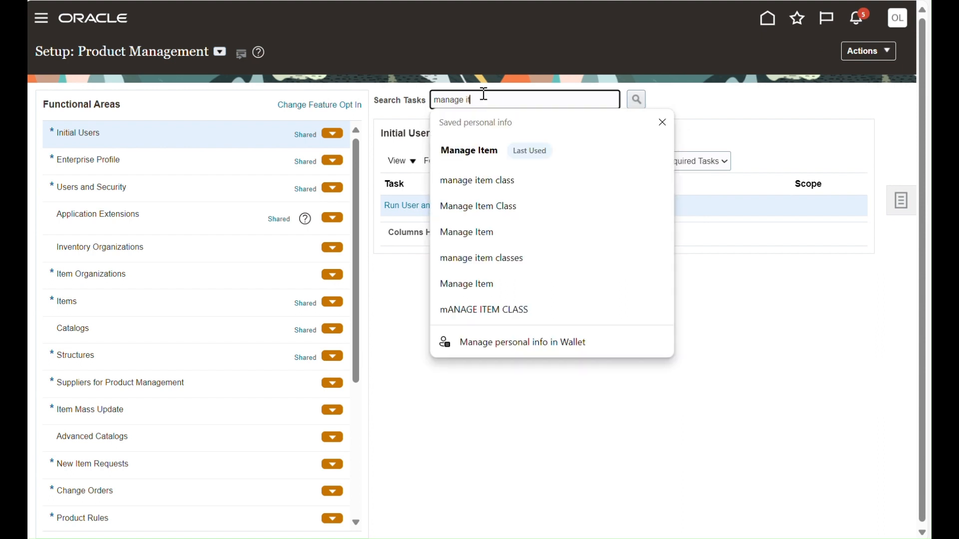
{"action": "type", "text": "em class"}
{"action": "key", "text": "Return"}
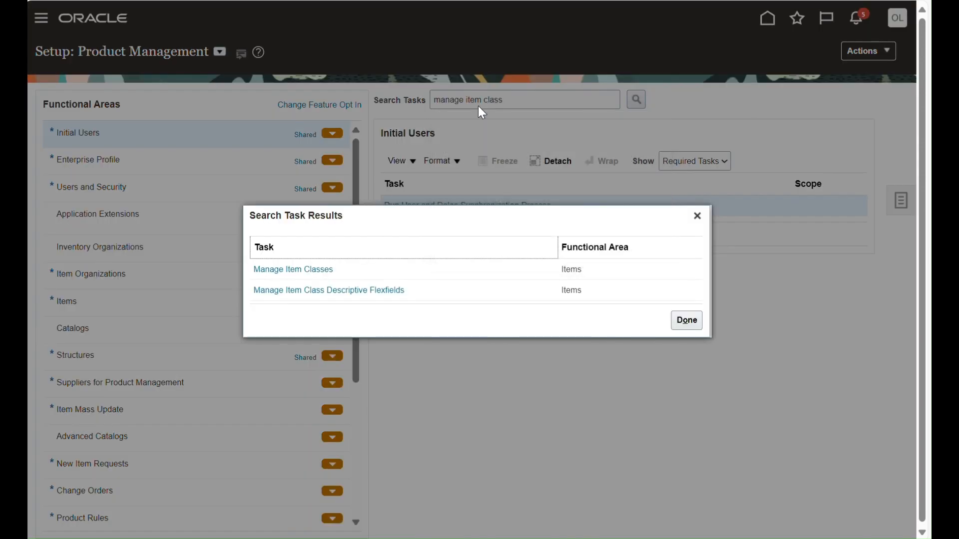
{"action": "left_click", "coordinate": [322, 269]}
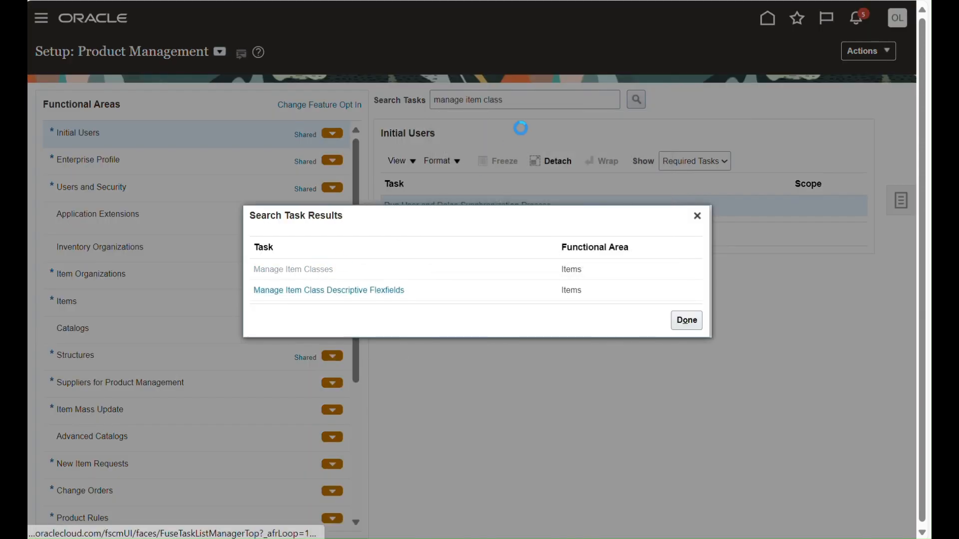
{"action": "left_click", "coordinate": [443, 213]}
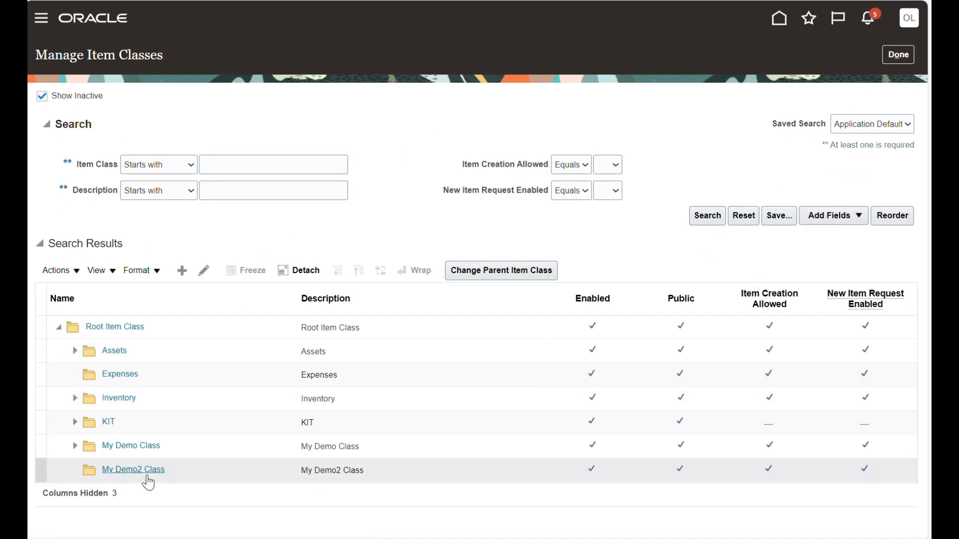
- Open My Demo2 Class for editing and expand the Definition Workflow Details of its item management settings
{"action": "left_click", "coordinate": [138, 474]}
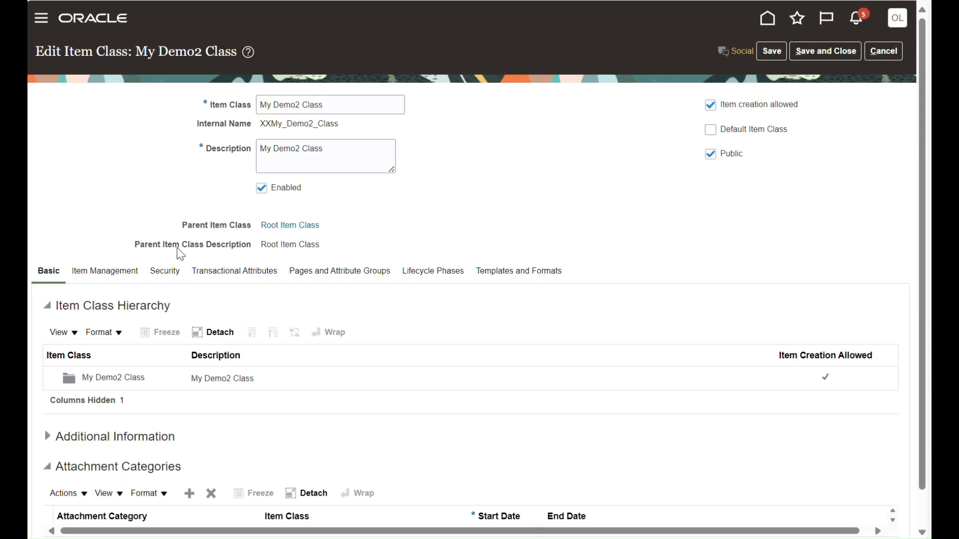
{"action": "left_click", "coordinate": [106, 275]}
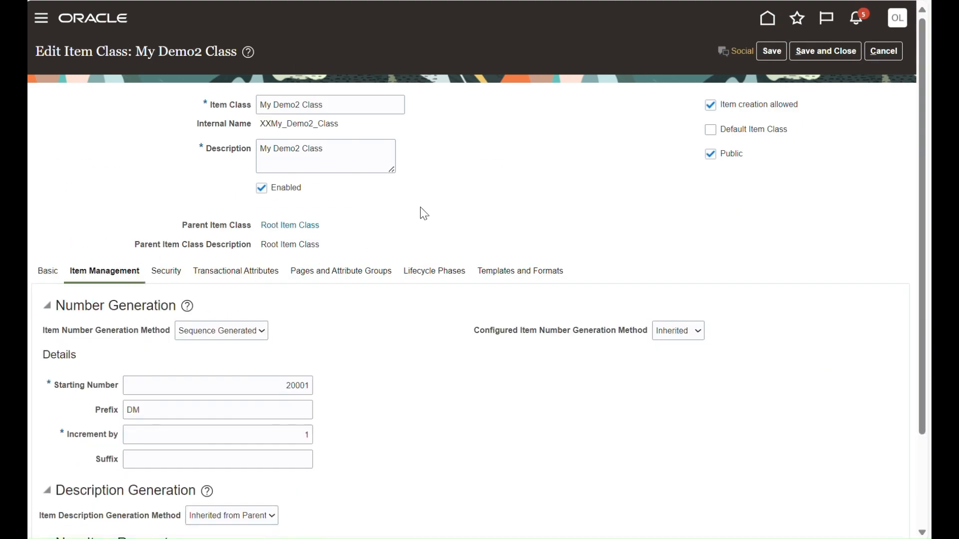
{"action": "scroll", "coordinate": [421, 207], "scroll_direction": "down", "scroll_amount": 2}
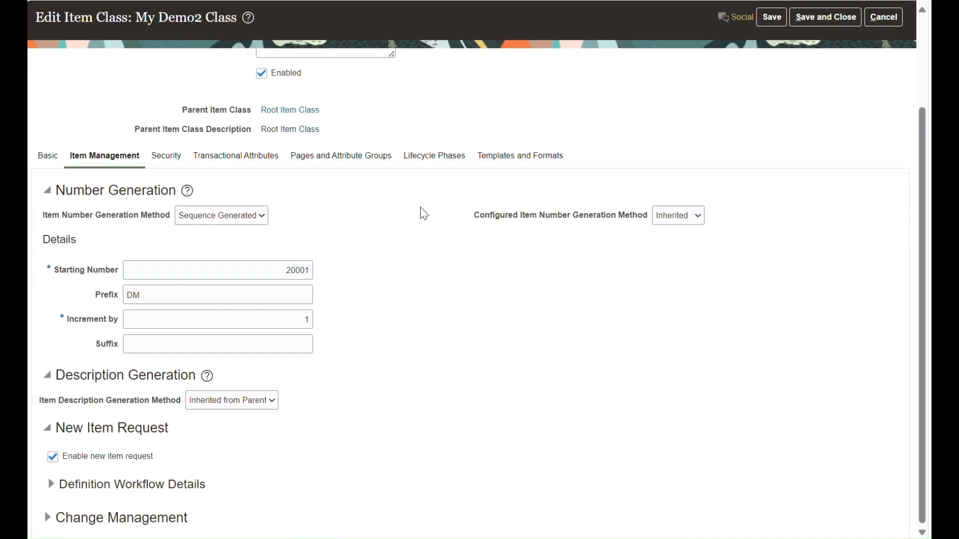
{"action": "left_click", "coordinate": [50, 487]}
{"action": "scroll", "coordinate": [427, 396], "scroll_direction": "down", "scroll_amount": 2}
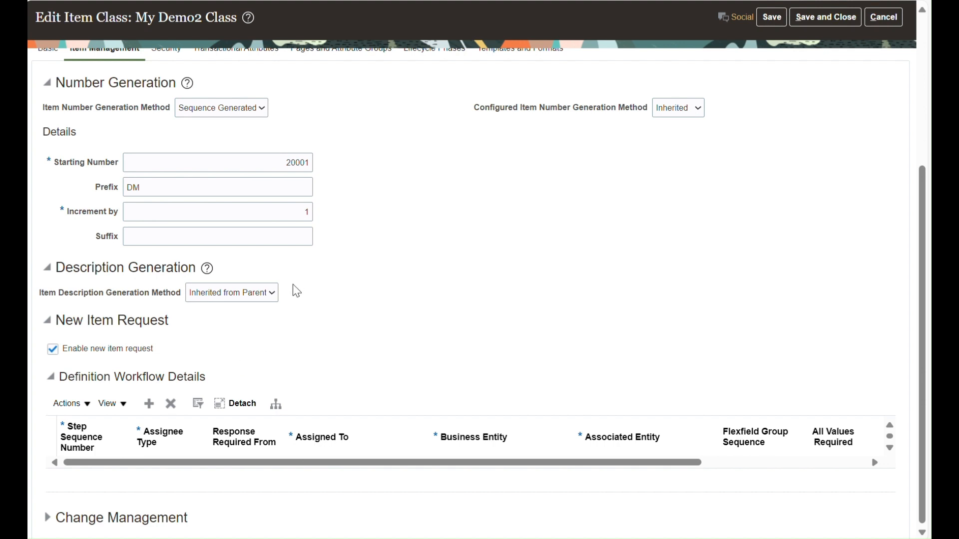
- Add a definition workflow row with step sequence number 1 and assignee type Person
{"action": "left_click", "coordinate": [148, 409]}
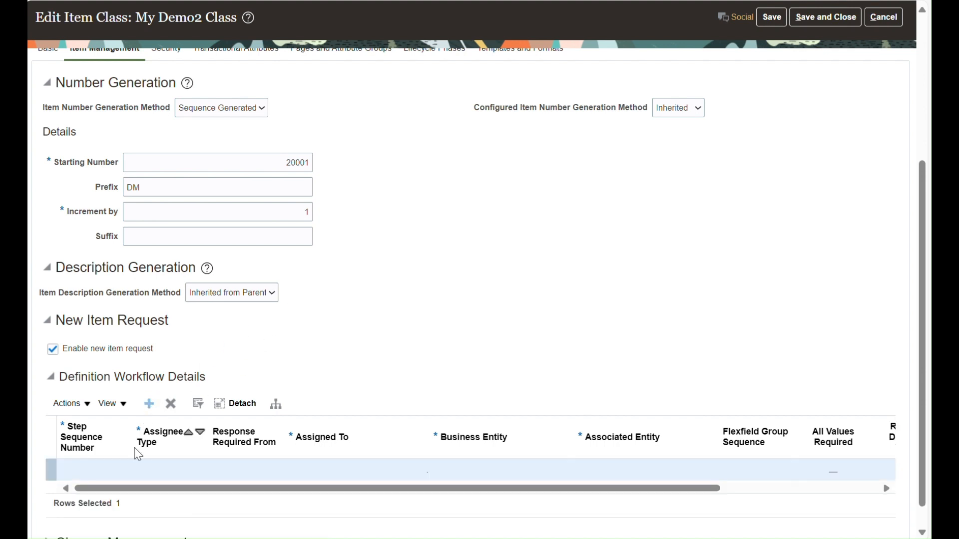
{"action": "left_click", "coordinate": [90, 468]}
{"action": "type", "text": "1"}
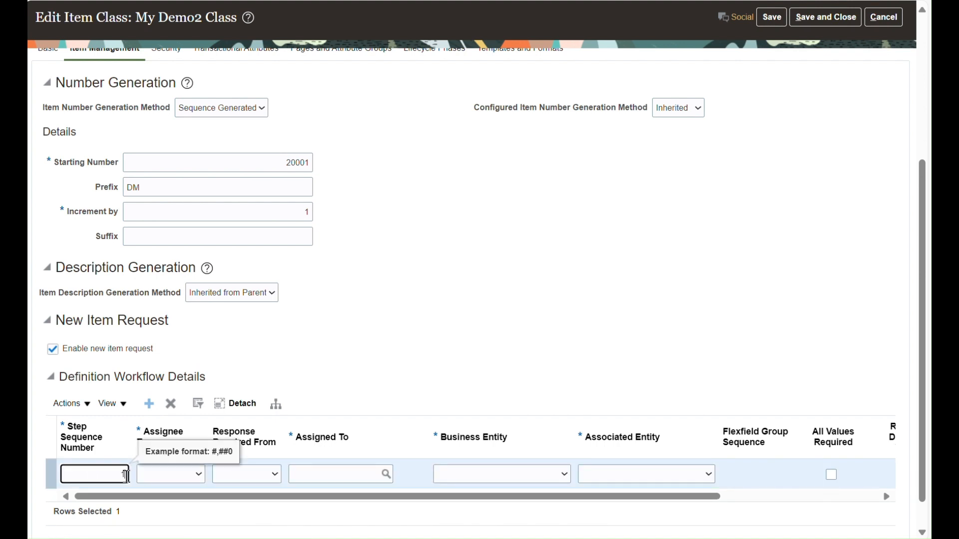
{"action": "left_click", "coordinate": [166, 474]}
{"action": "left_click", "coordinate": [152, 501]}
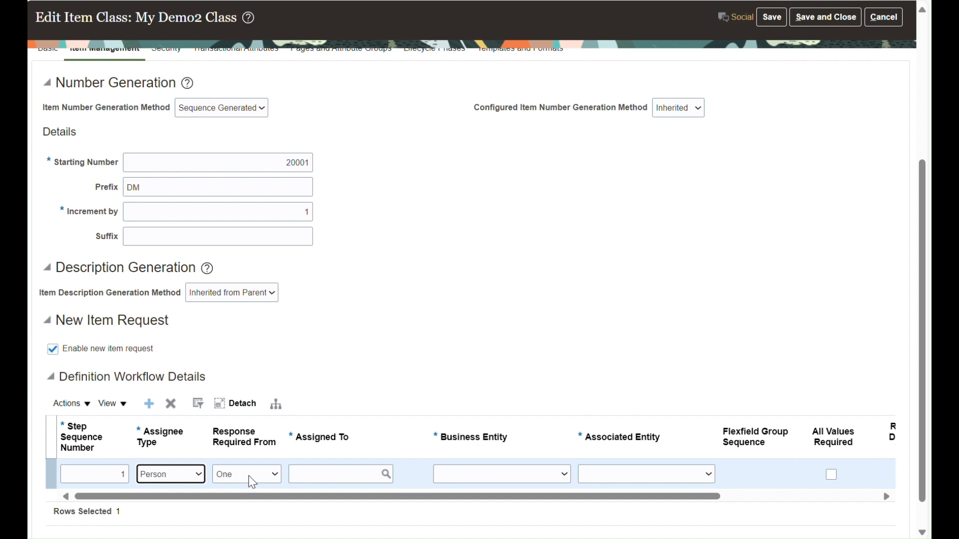
- Assign the workflow row to the second user found by searching user names for "xx"
{"action": "left_click", "coordinate": [318, 477]}
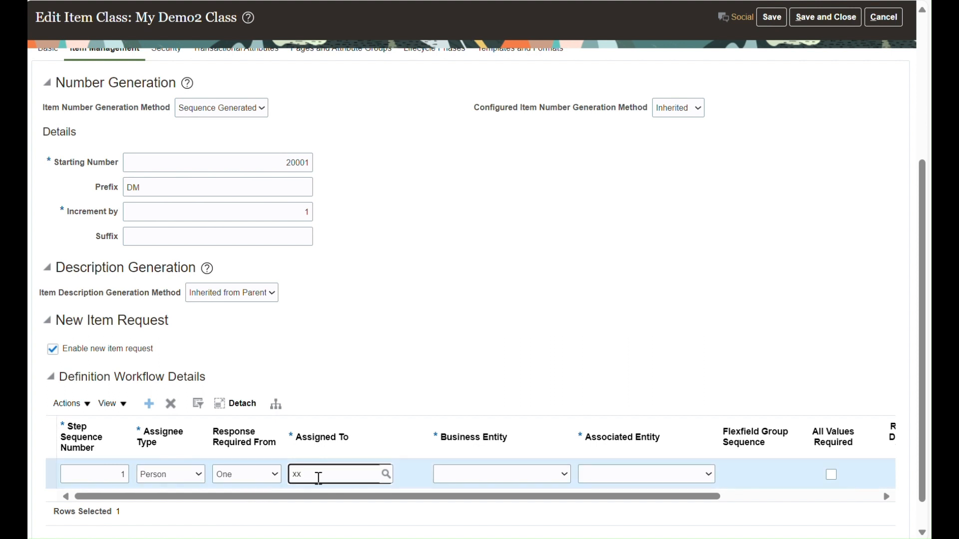
{"action": "key", "text": "Tab"}
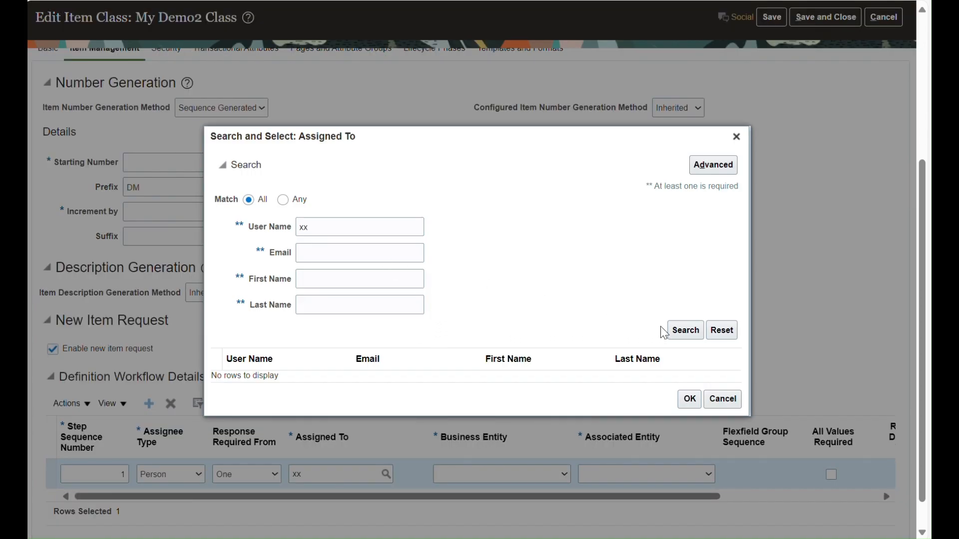
{"action": "left_click", "coordinate": [684, 333]}
{"action": "left_click", "coordinate": [338, 392]}
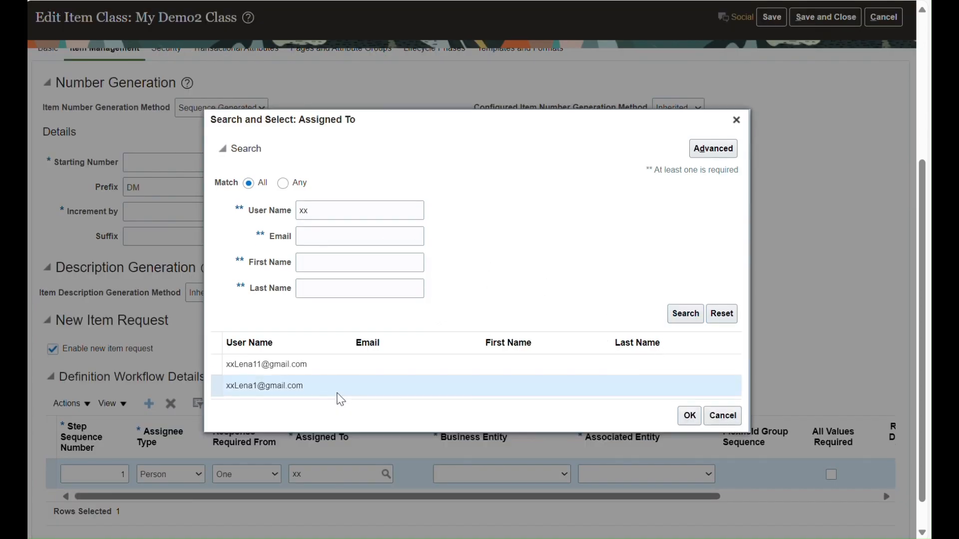
{"action": "left_click", "coordinate": [698, 416]}
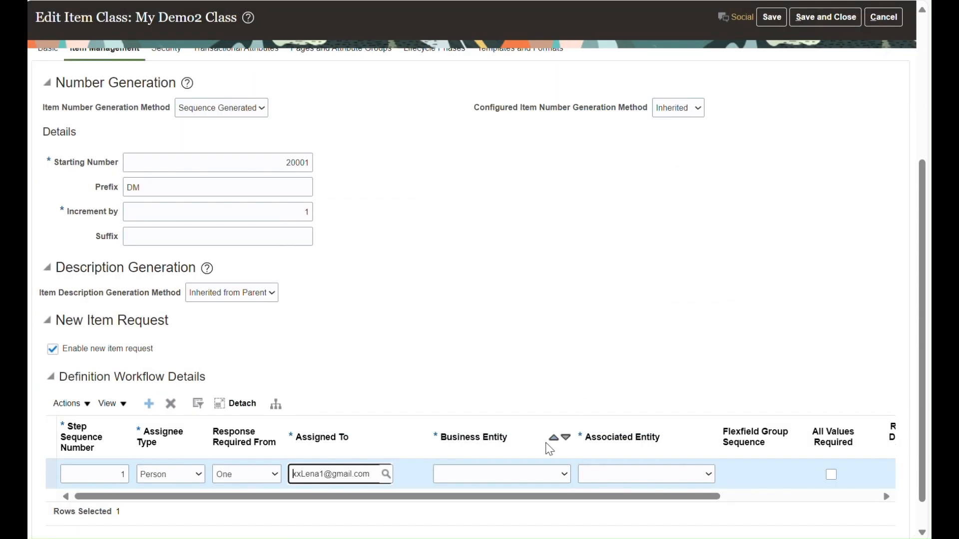
- Set the workflow row's business entity to Item operational attributes and its associated entity to Main
{"action": "left_click", "coordinate": [530, 486]}
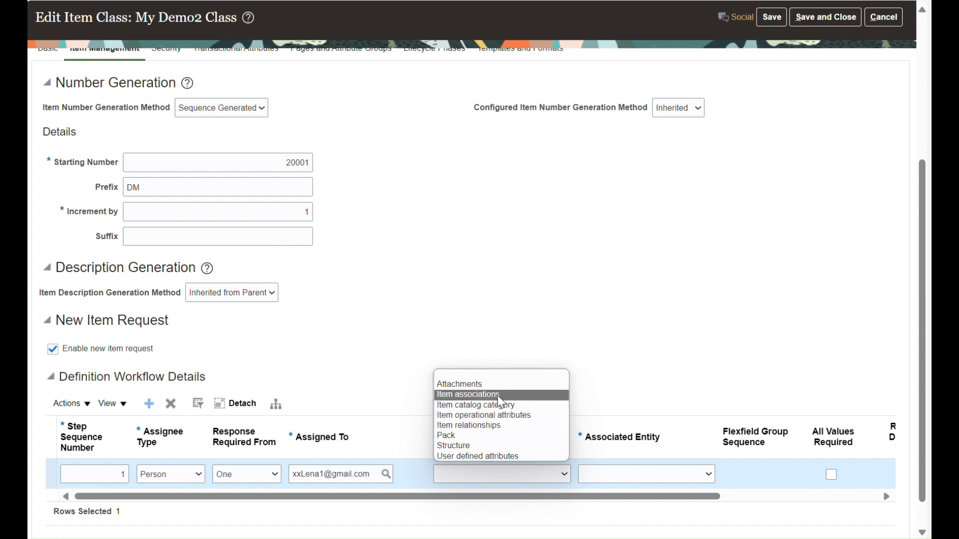
{"action": "left_click", "coordinate": [496, 416]}
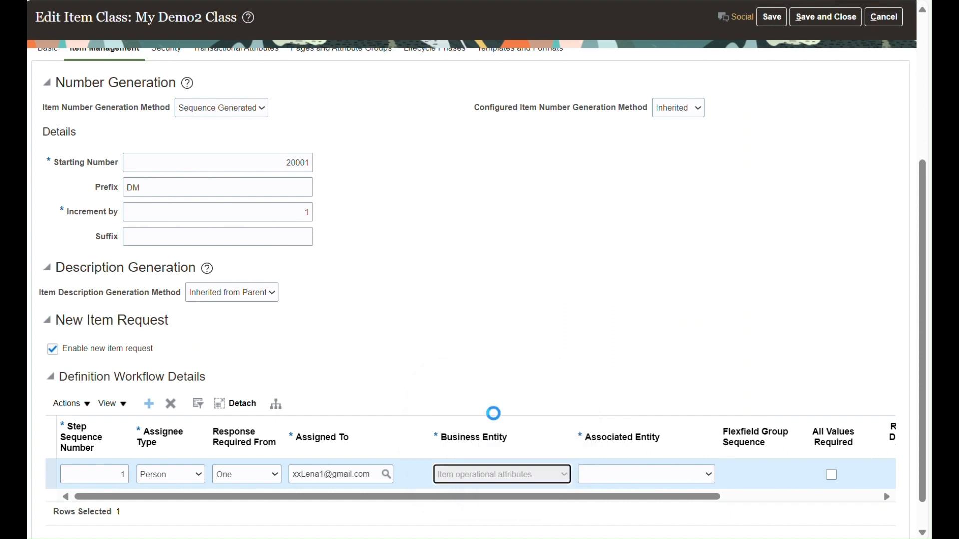
{"action": "left_click", "coordinate": [695, 478]}
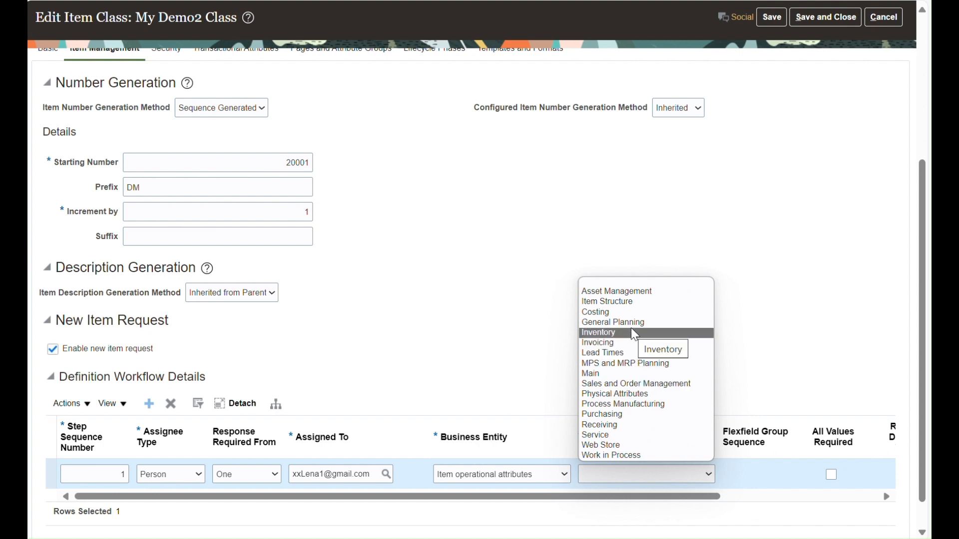
{"action": "left_click", "coordinate": [609, 374]}
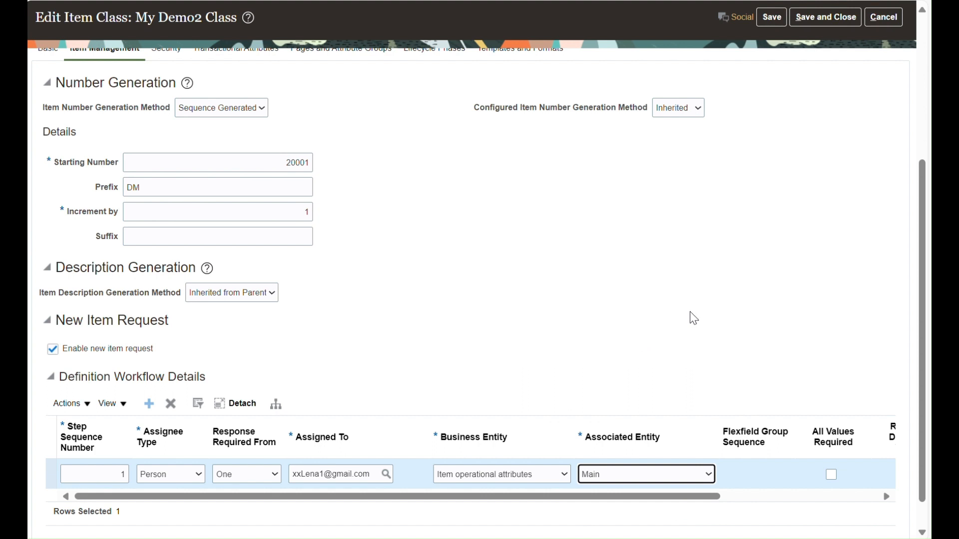
{"action": "left_click_drag", "start_coordinate": [718, 500], "coordinate": [882, 508]}
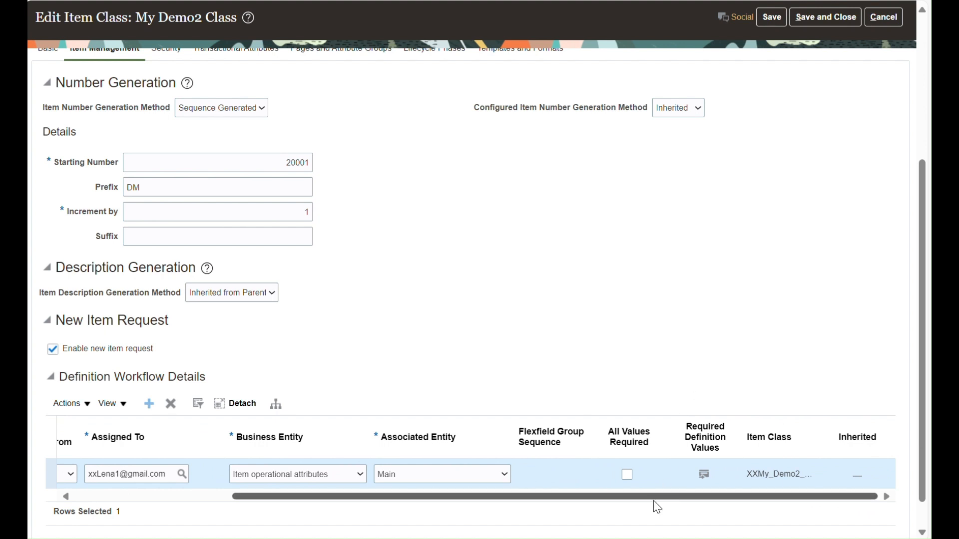
{"action": "left_click_drag", "start_coordinate": [653, 501], "coordinate": [475, 510]}
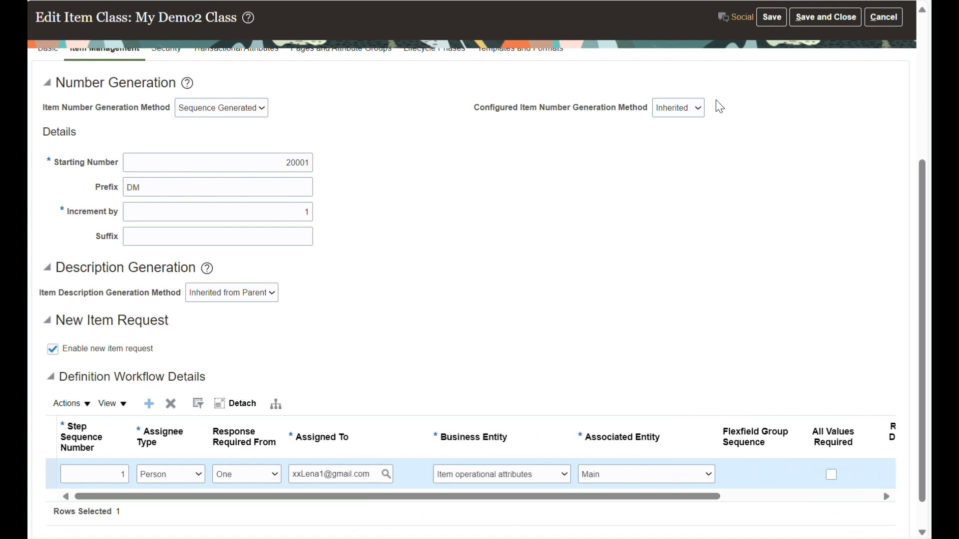
- Save and close the My Demo2 Class item class and return to the Product Management setup page
{"action": "left_click", "coordinate": [768, 15]}
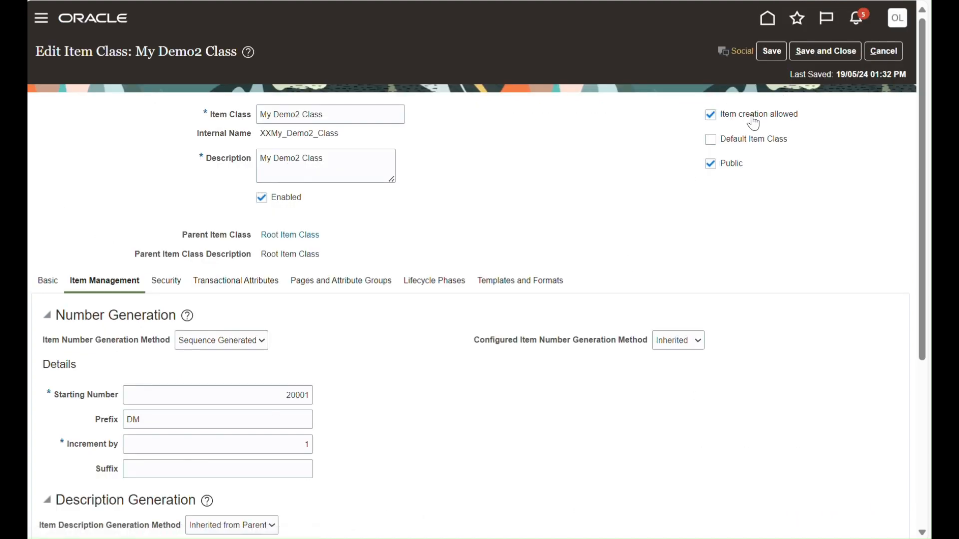
{"action": "scroll", "coordinate": [385, 273], "scroll_direction": "down", "scroll_amount": 5}
{"action": "scroll", "coordinate": [387, 282], "scroll_direction": "up", "scroll_amount": 5}
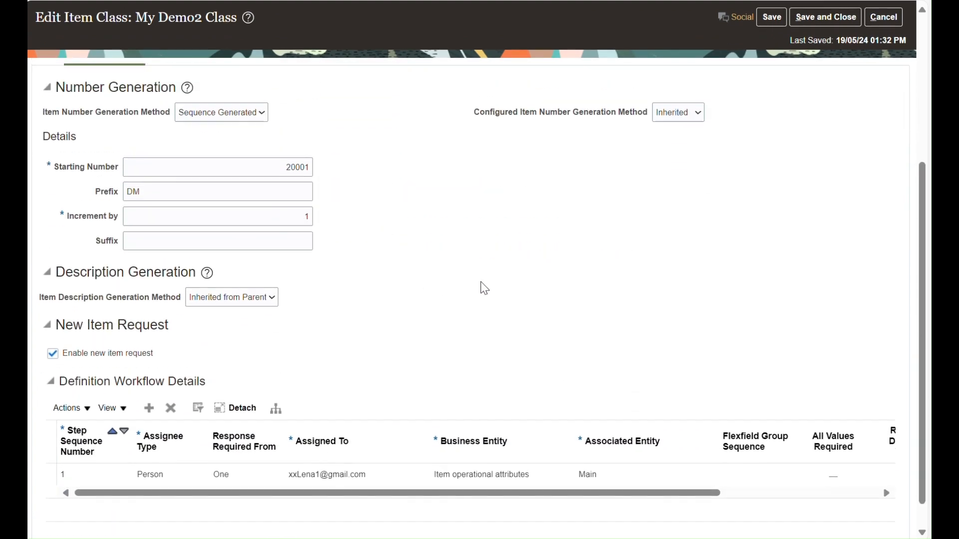
{"action": "left_click", "coordinate": [814, 55]}
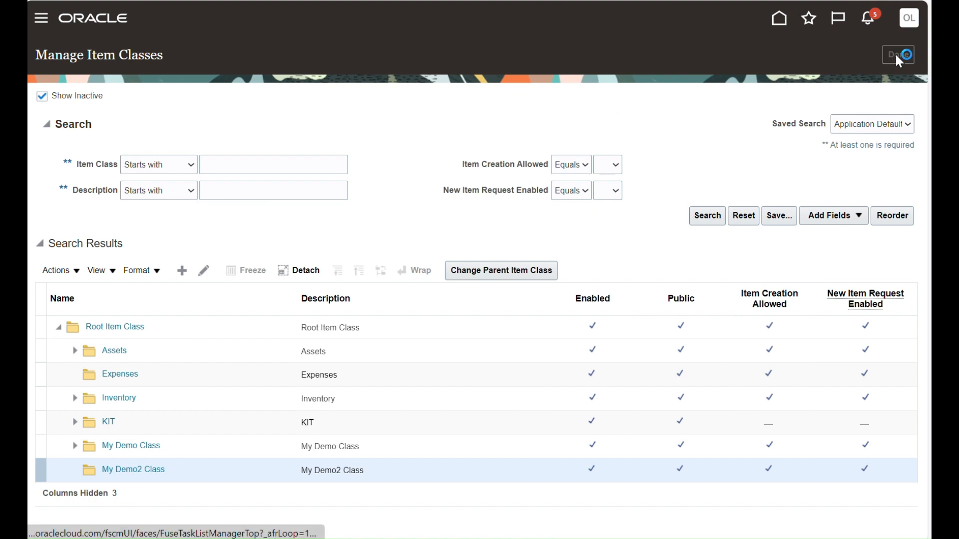
{"action": "left_click", "coordinate": [897, 56]}
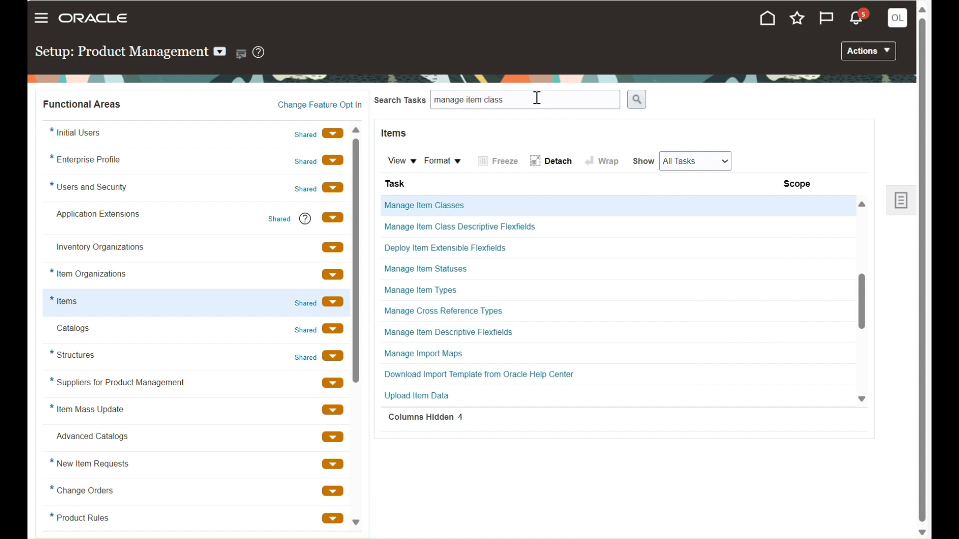
- Search the setup tasks for "New item" and open the Manage New Item Request Type Details task
{"action": "left_click_drag", "start_coordinate": [536, 97], "coordinate": [352, 105]}
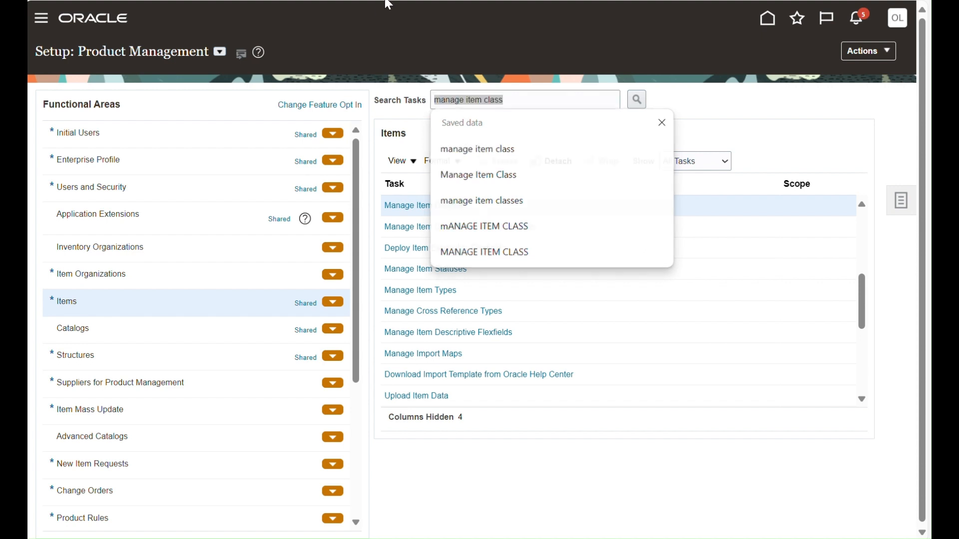
{"action": "key", "text": "BackSpace"}
{"action": "left_click", "coordinate": [453, 100]}
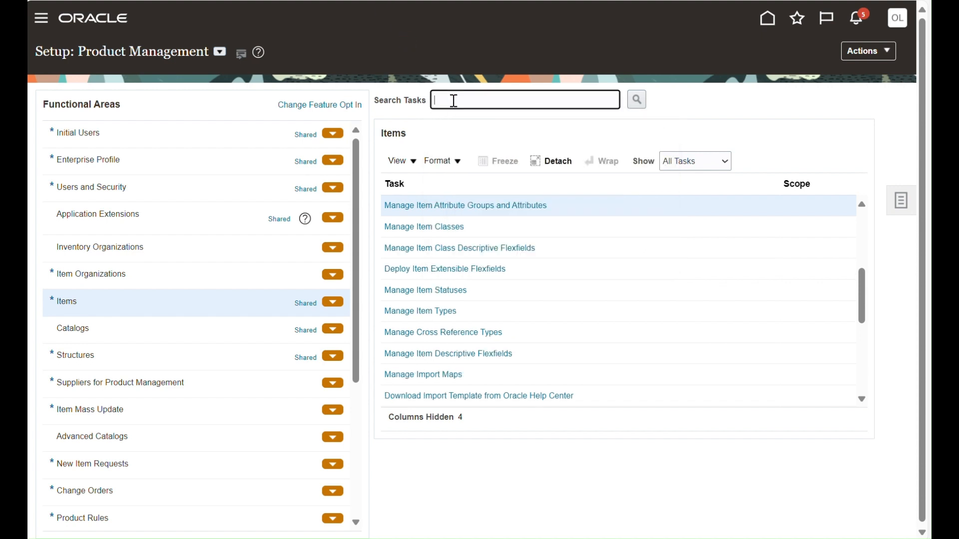
{"action": "type", "text": "New item"}
{"action": "key", "text": "Return"}
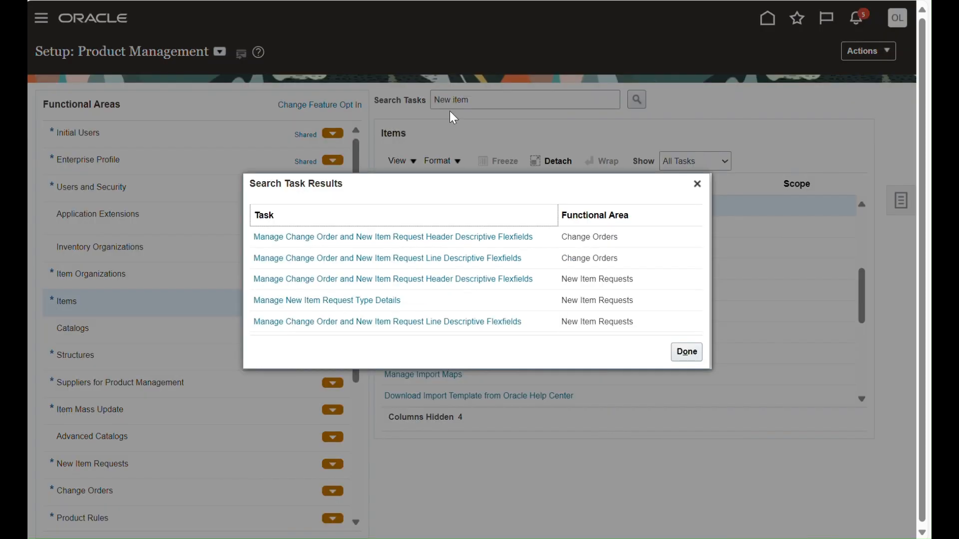
{"action": "left_click", "coordinate": [355, 300]}
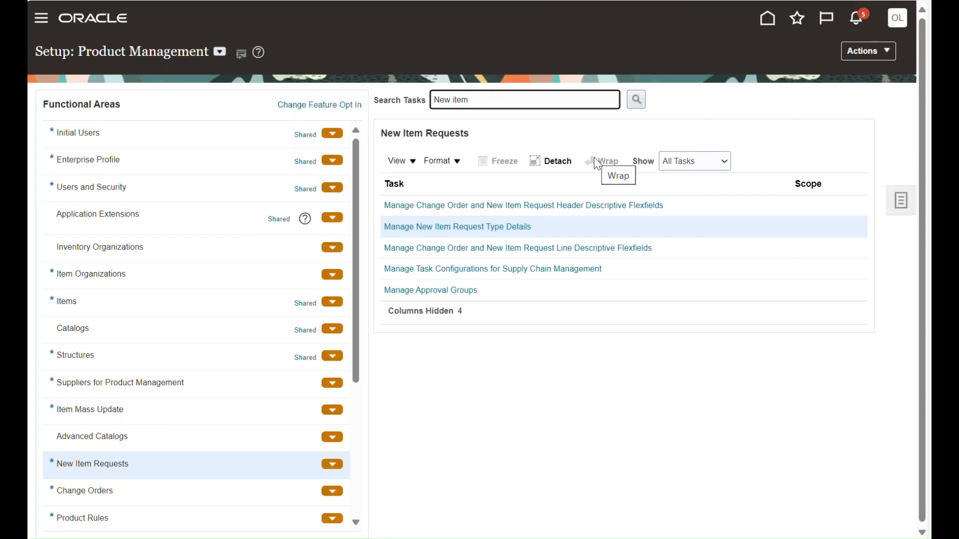
{"action": "left_click", "coordinate": [469, 232]}
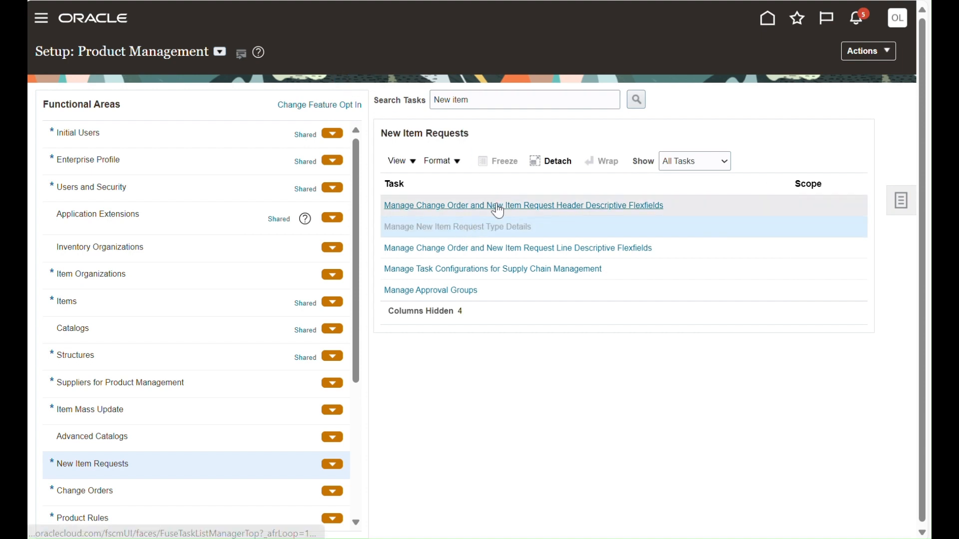
- In the request type's workflow, set the Open status's automatic promotion status to Definition
{"action": "left_click", "coordinate": [150, 253]}
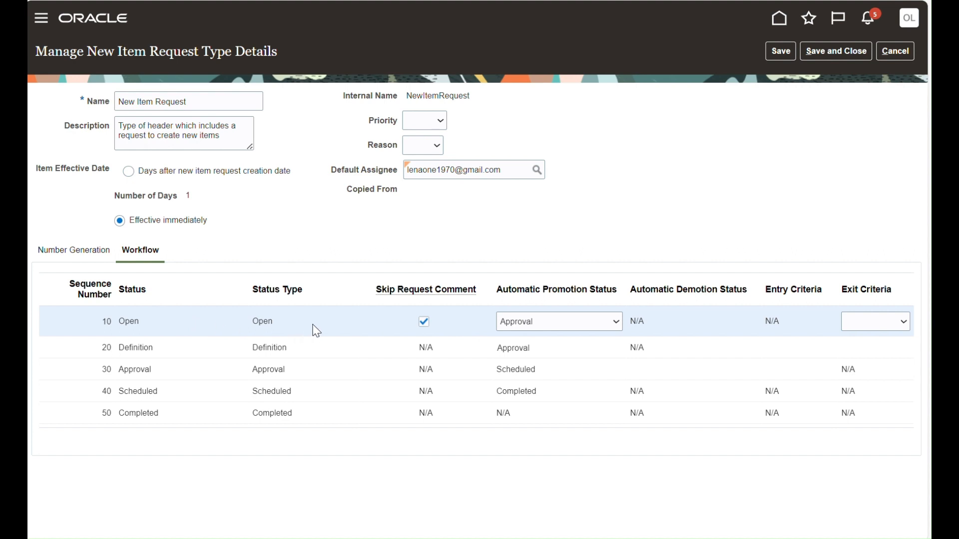
{"action": "left_click", "coordinate": [567, 325]}
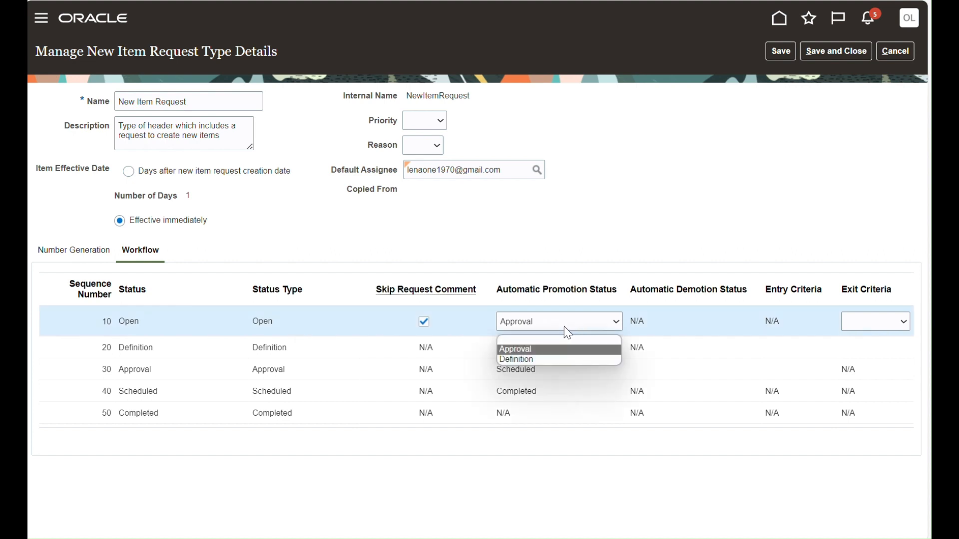
{"action": "left_click", "coordinate": [536, 359]}
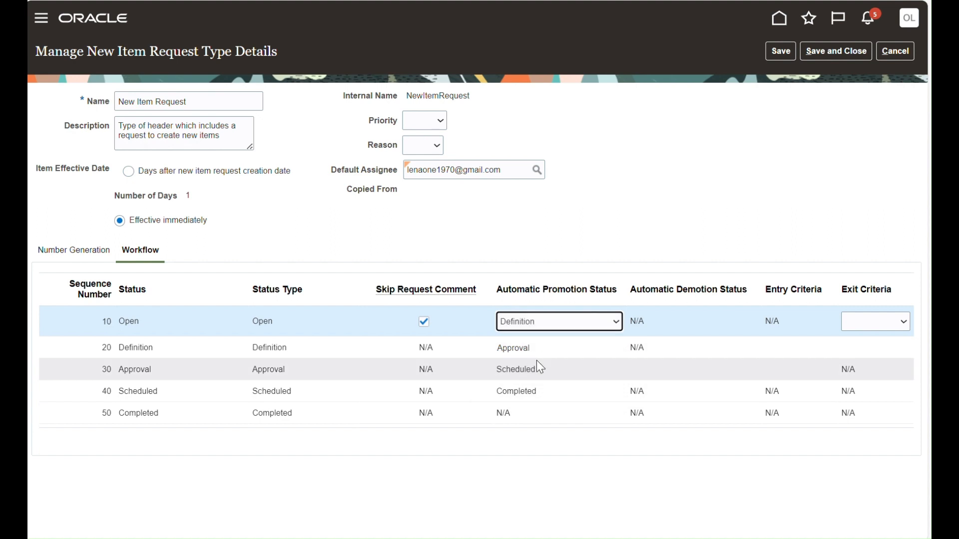
- Check the Definition status row, then save and close the request type details and acknowledge the warning
{"action": "left_click", "coordinate": [187, 350]}
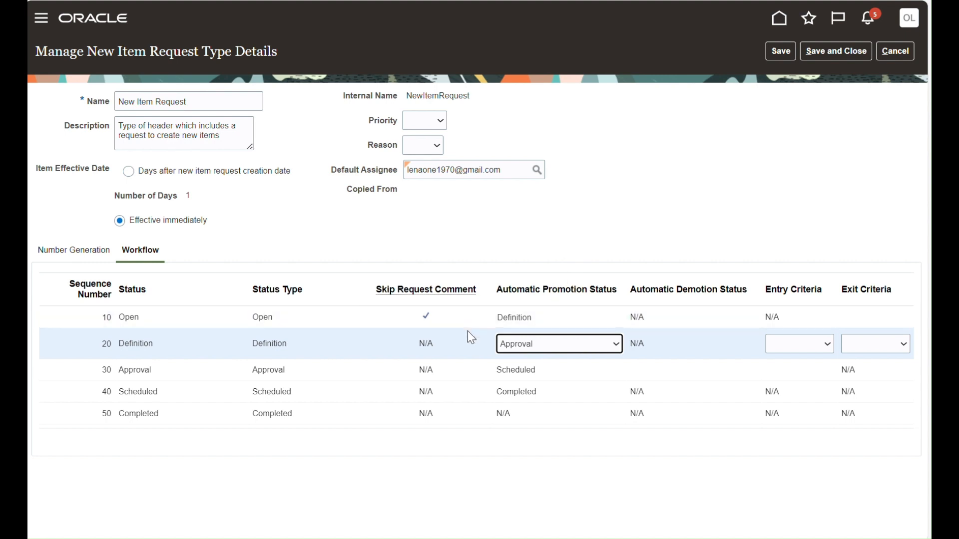
{"action": "left_click", "coordinate": [310, 322]}
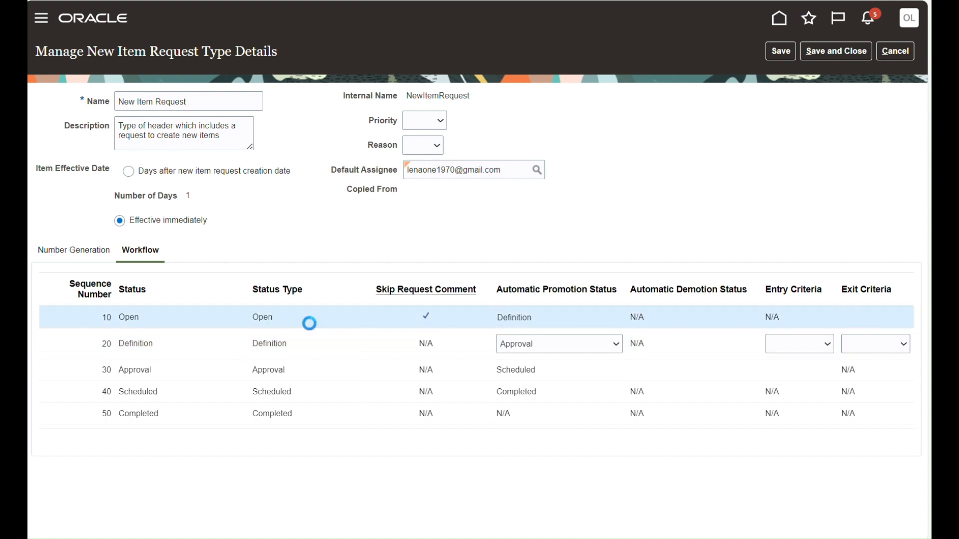
{"action": "left_click", "coordinate": [318, 352]}
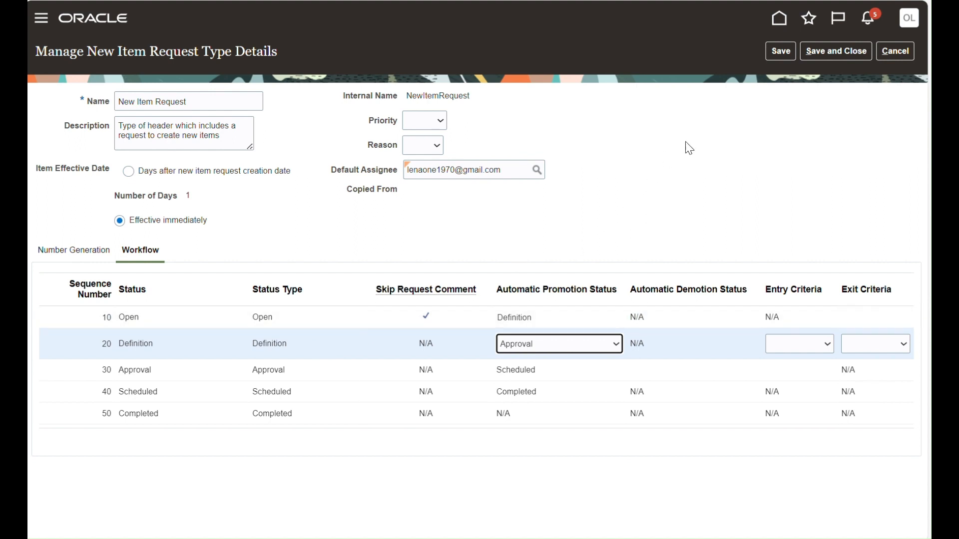
{"action": "left_click", "coordinate": [827, 53]}
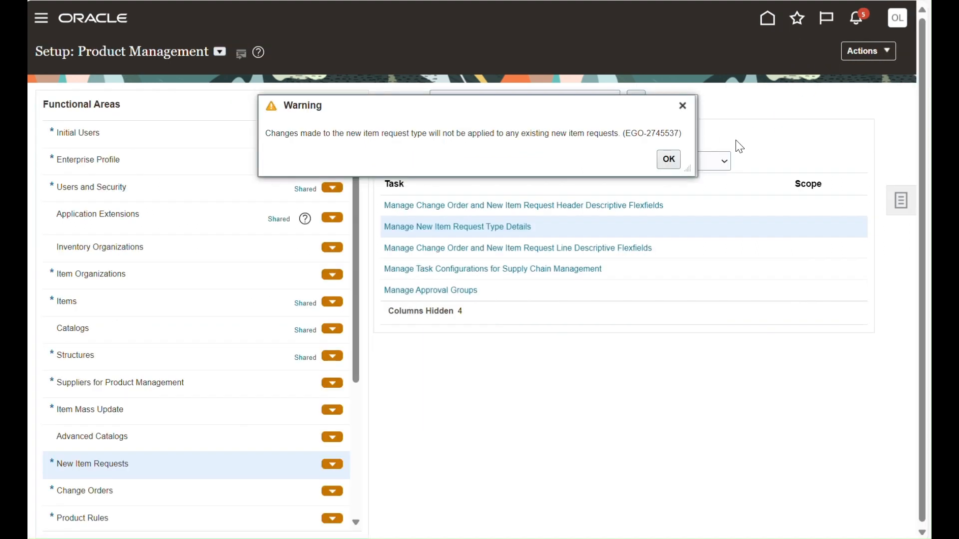
{"action": "left_click", "coordinate": [668, 160]}
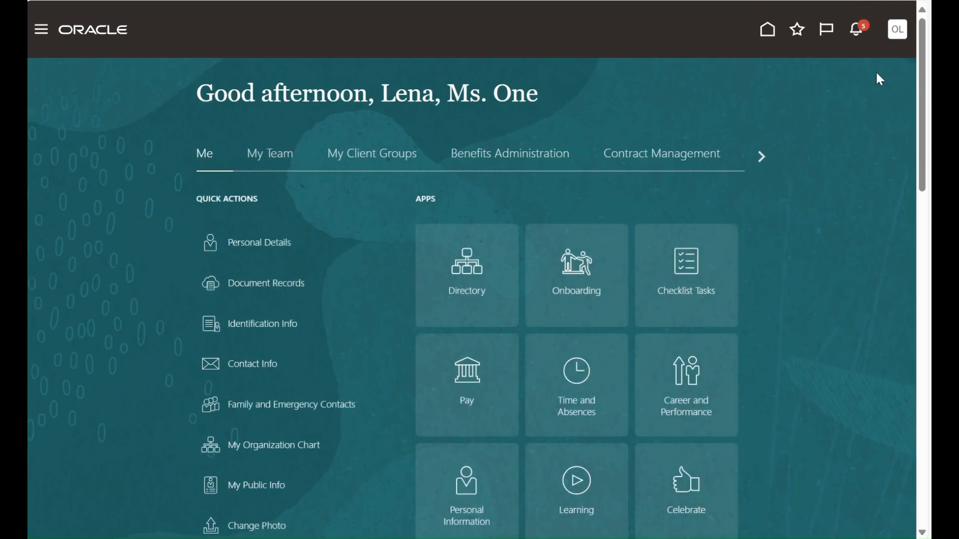
- Go to the Product Information Management work area in the Product Management group from the home page
{"action": "left_click", "coordinate": [898, 30]}
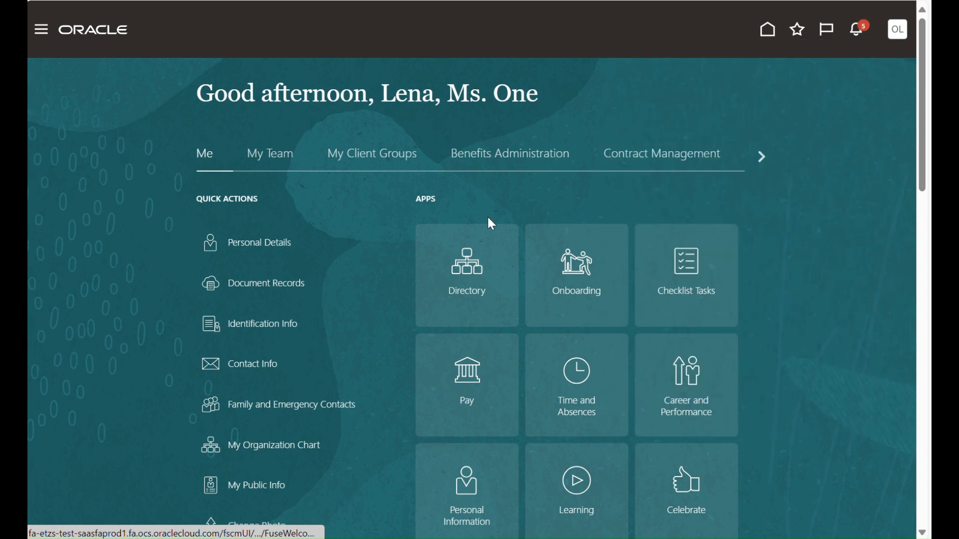
{"action": "left_click", "coordinate": [763, 157]}
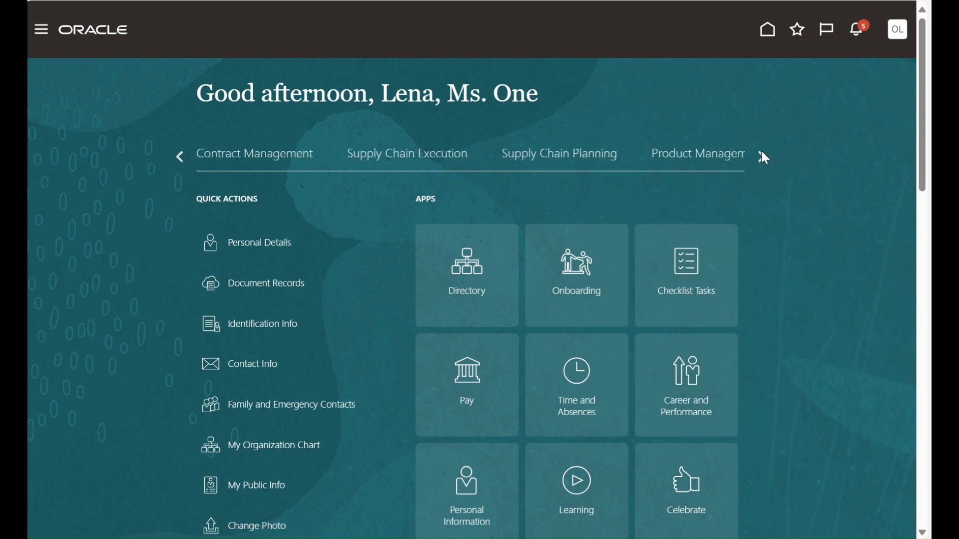
{"action": "left_click", "coordinate": [764, 157]}
{"action": "left_click", "coordinate": [227, 162]}
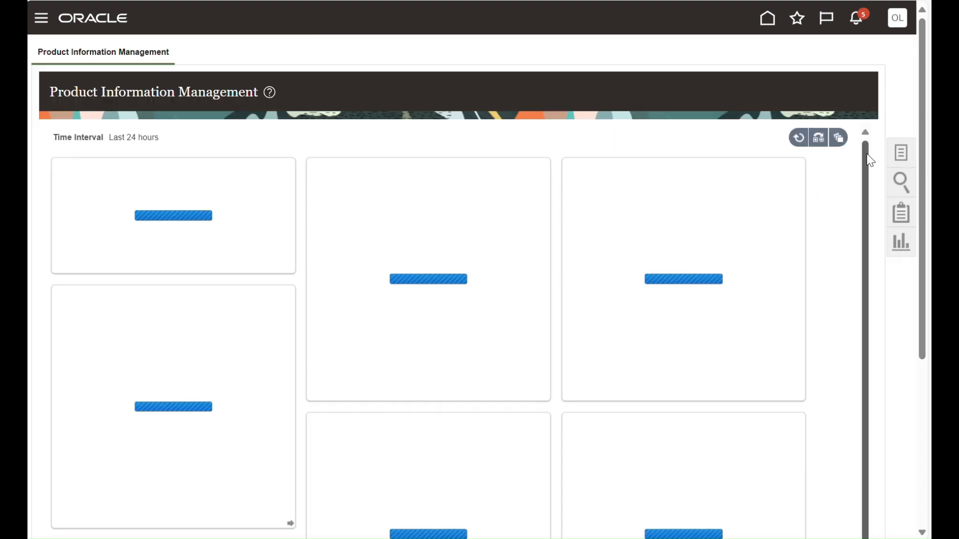
- Start creating a new item in organization OR_IMO with item class My Demo2 Class
{"action": "left_click", "coordinate": [901, 159]}
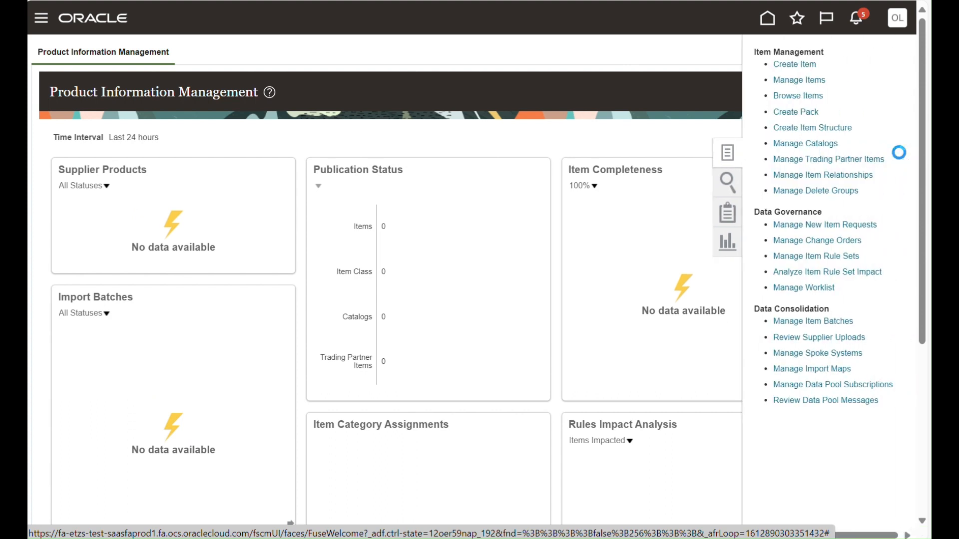
{"action": "left_click", "coordinate": [776, 63]}
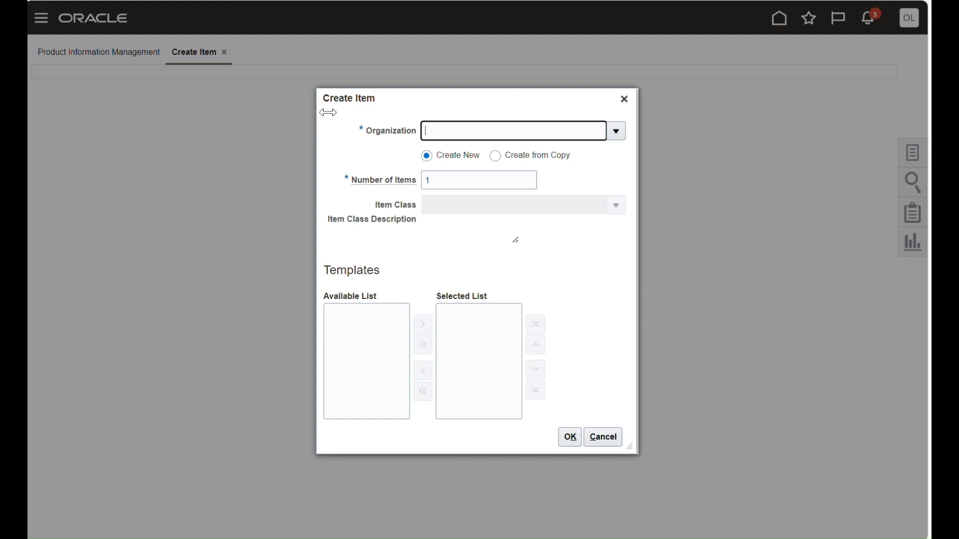
{"action": "type", "text": "OR_IMO"}
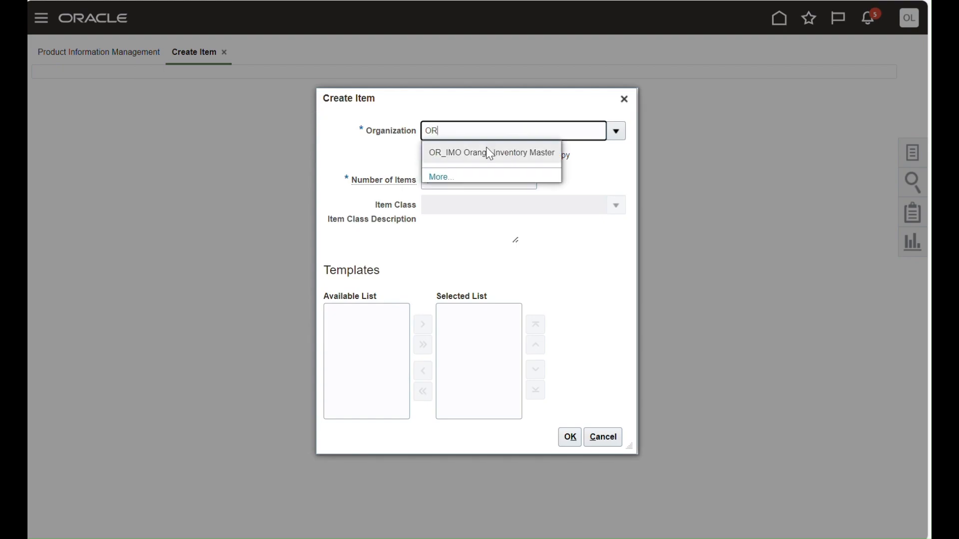
{"action": "left_click", "coordinate": [486, 149]}
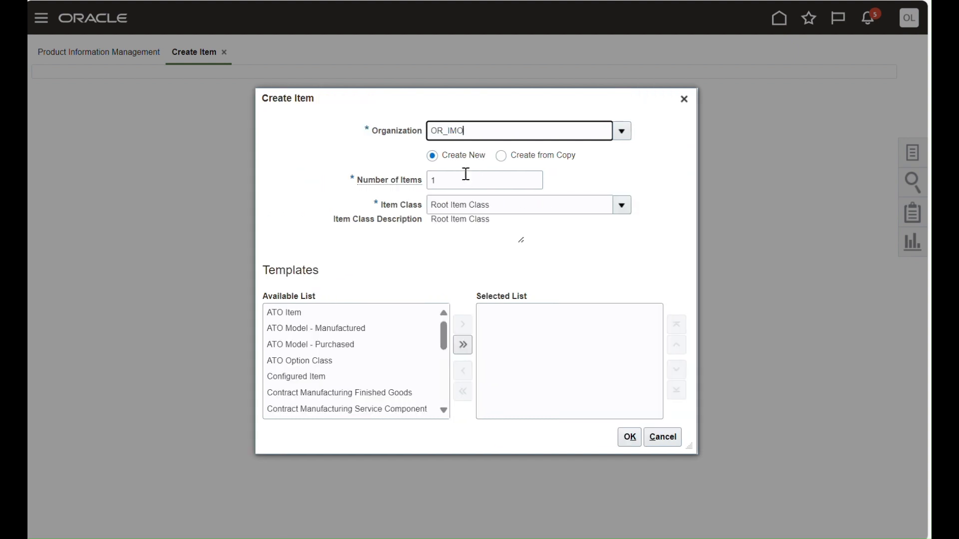
{"action": "left_click", "coordinate": [494, 207]}
{"action": "type", "text": "MY DEMO"}
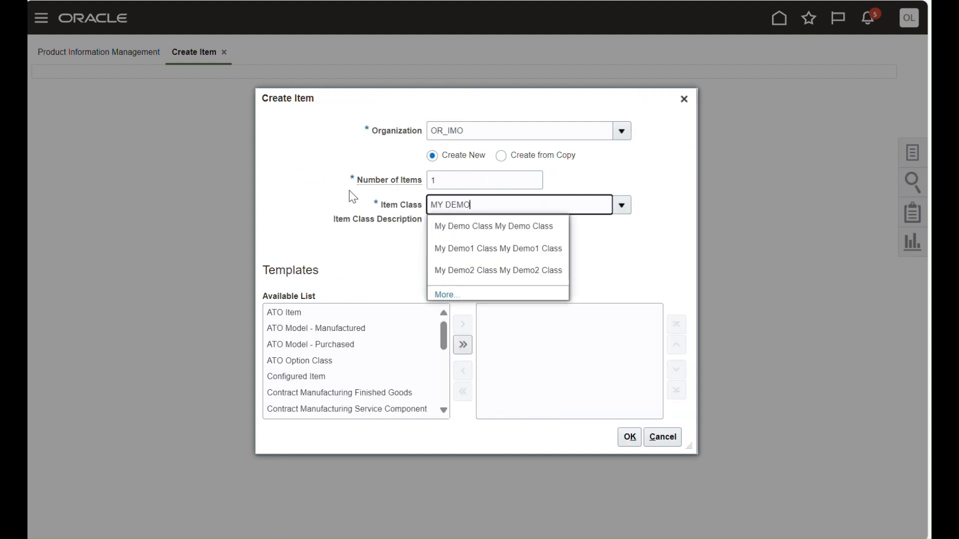
{"action": "left_click", "coordinate": [457, 270]}
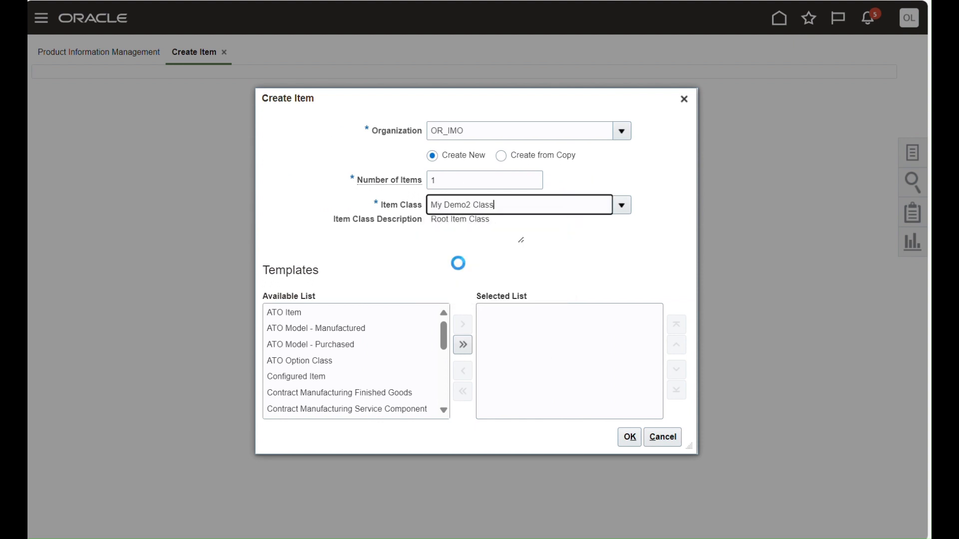
{"action": "left_click", "coordinate": [629, 438]}
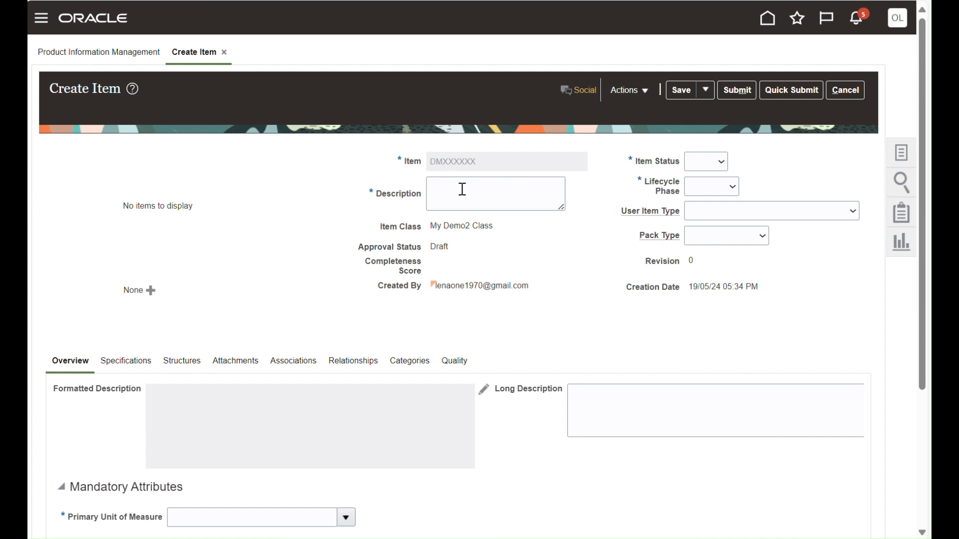
- Enter the item description "test - definition stage", correcting the spelling of "definition"
{"action": "left_click", "coordinate": [462, 189]}
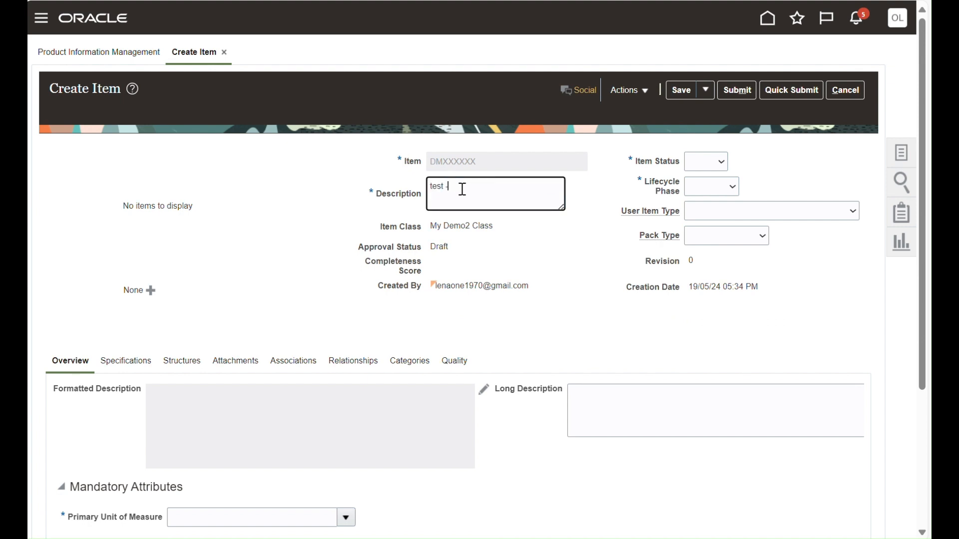
{"action": "type", "text": "dem"}
{"action": "type", "text": "inittion stage"}
{"action": "right_click", "coordinate": [462, 188]}
{"action": "mouse_move", "coordinate": [388, 209]}
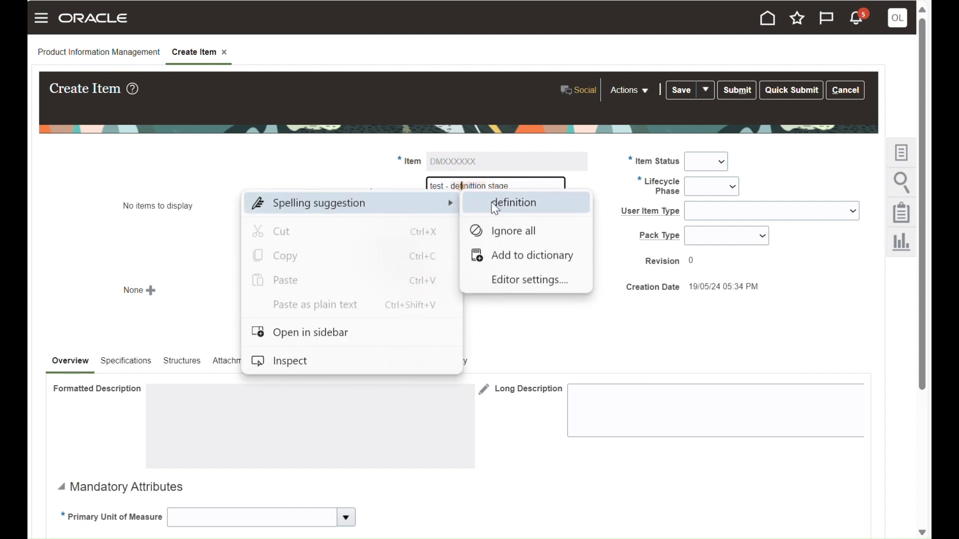
{"action": "left_click", "coordinate": [495, 208]}
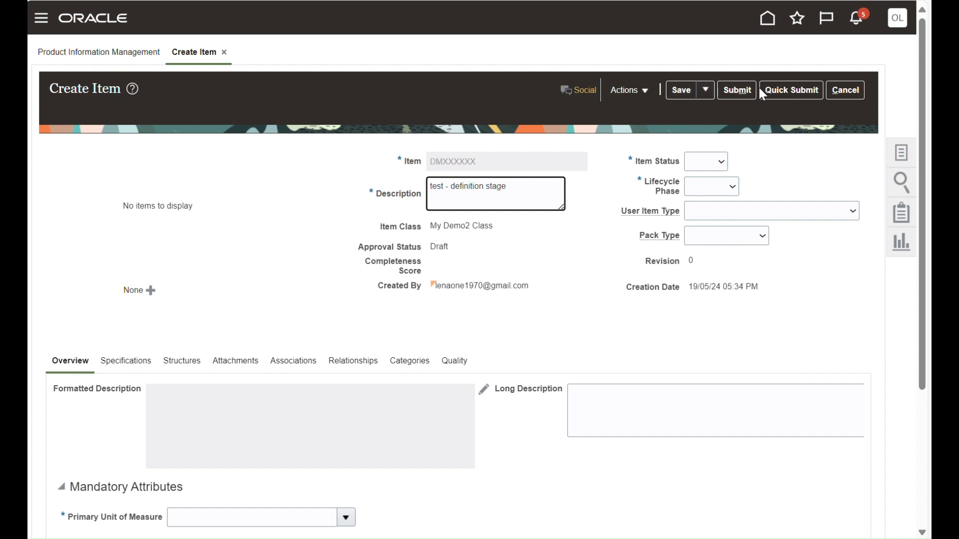
- Set the item status to Active, the lifecycle phase to Production and the primary unit of measure to Each
{"action": "left_click", "coordinate": [710, 165]}
{"action": "left_click", "coordinate": [697, 193]}
{"action": "left_click", "coordinate": [712, 187]}
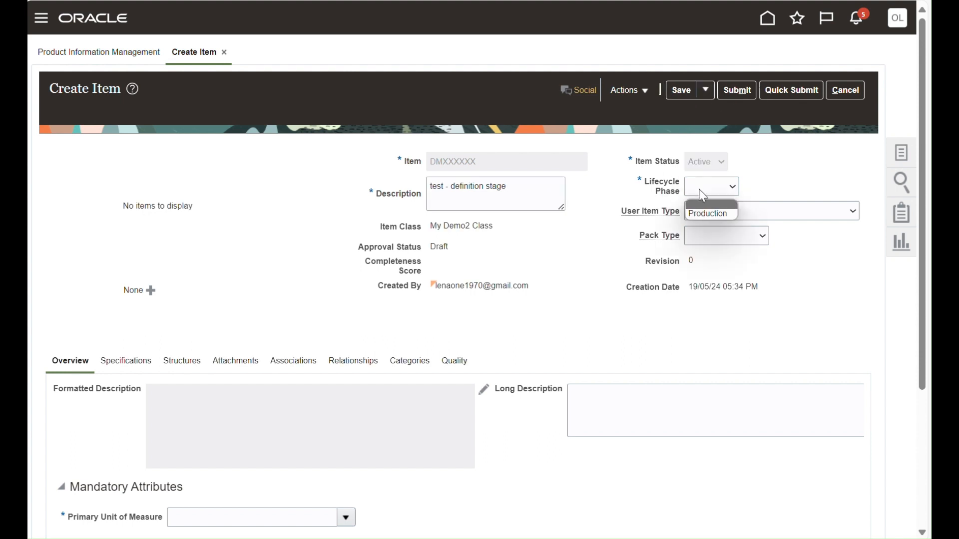
{"action": "left_click", "coordinate": [696, 213]}
{"action": "scroll", "coordinate": [349, 339], "scroll_direction": "down", "scroll_amount": 4}
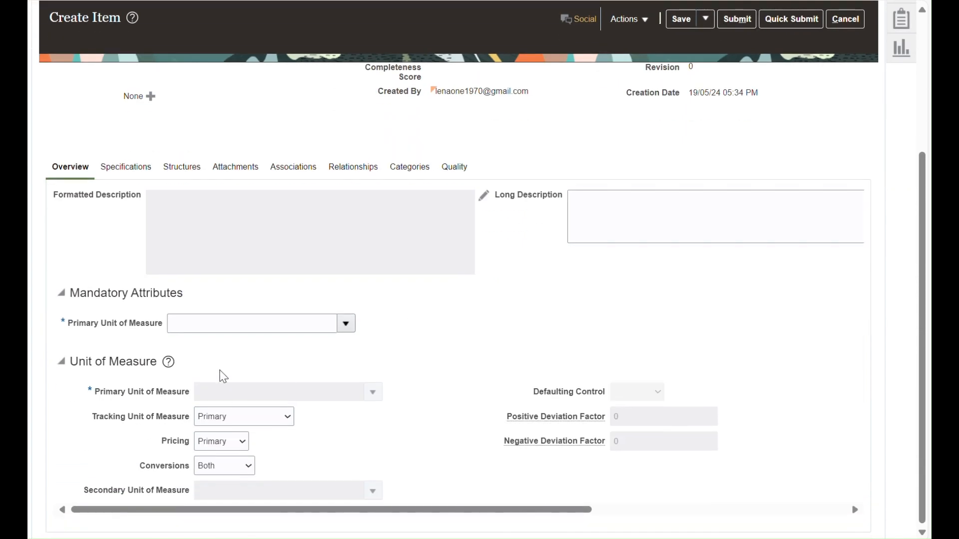
{"action": "left_click", "coordinate": [225, 326]}
{"action": "type", "text": "ea"}
{"action": "left_click", "coordinate": [411, 332]}
- Save the item and quick-submit it as a new item request
{"action": "scroll", "coordinate": [634, 324], "scroll_direction": "up", "scroll_amount": 4}
{"action": "left_click", "coordinate": [683, 90]}
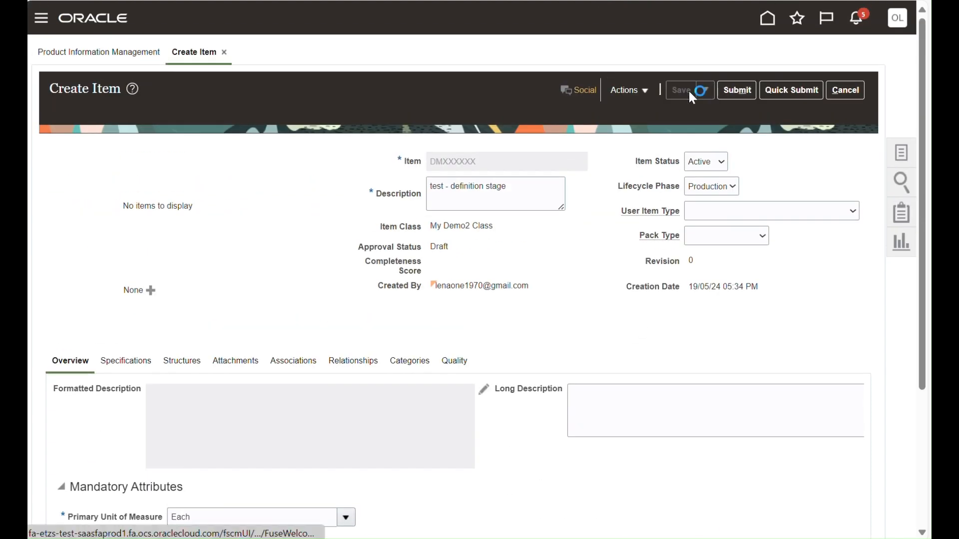
{"action": "left_click", "coordinate": [777, 91]}
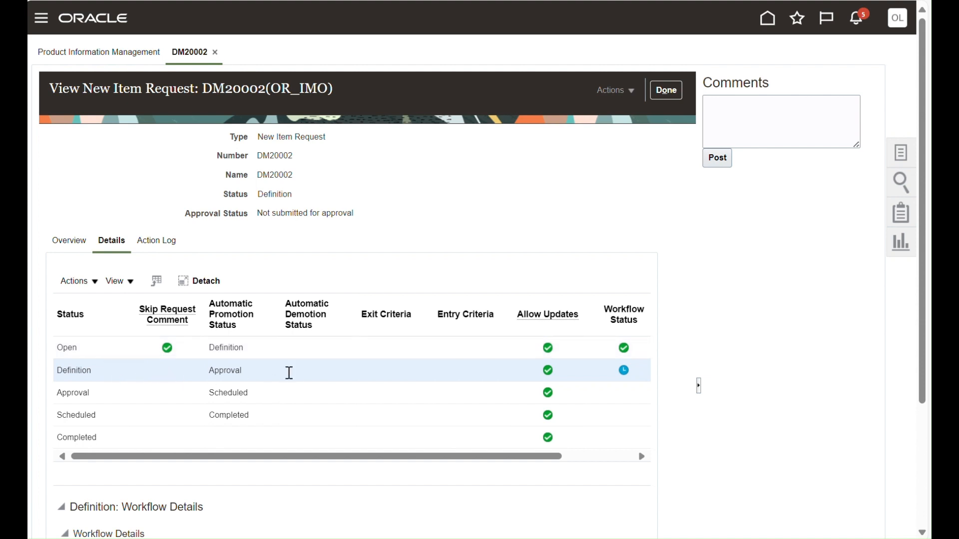
- Examine the submitted request's workflow statuses and Definition workflow details, then close the request
{"action": "scroll", "coordinate": [312, 374], "scroll_direction": "down", "scroll_amount": 3}
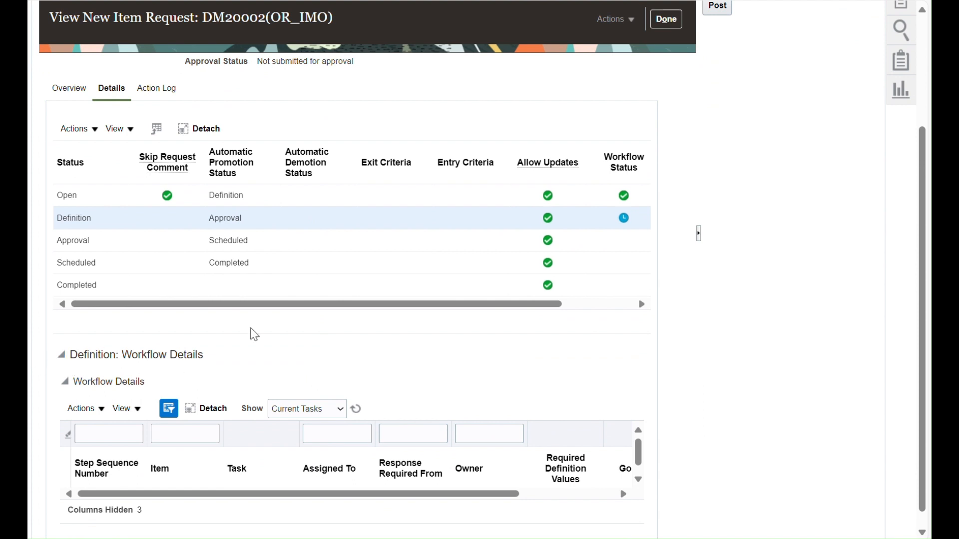
{"action": "scroll", "coordinate": [253, 332], "scroll_direction": "up", "scroll_amount": 3}
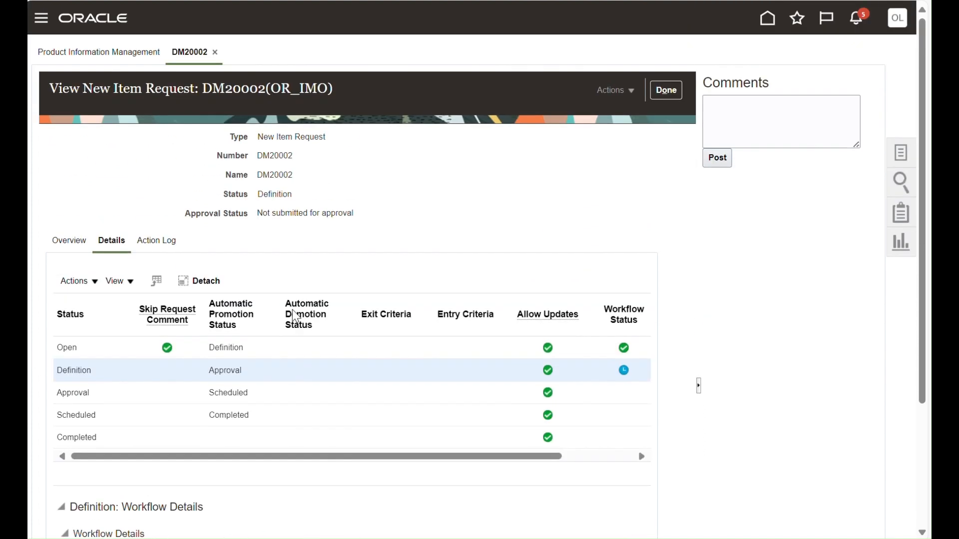
{"action": "left_click", "coordinate": [664, 94]}
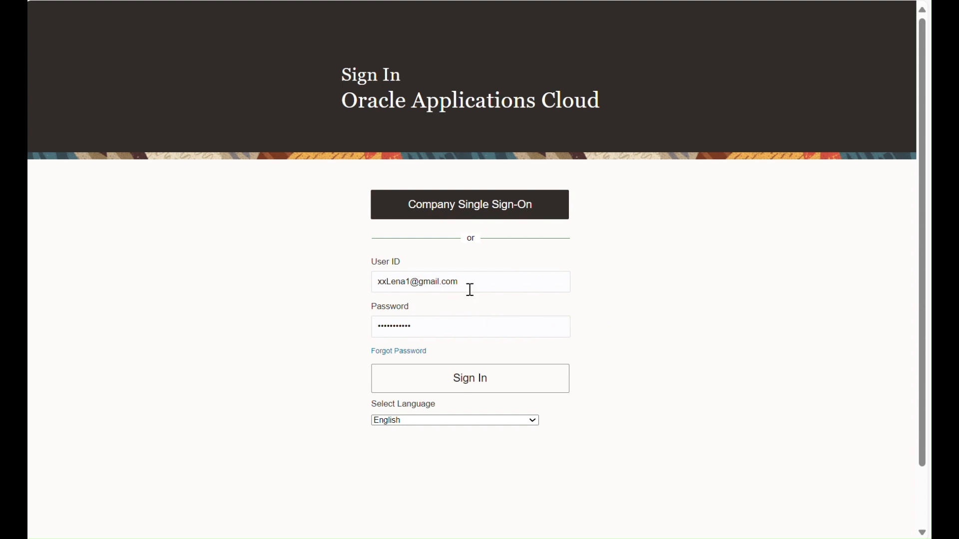
- Sign in as the assigned definition user and open the item's task from the New Item Request DM20002 notification
{"action": "left_click_drag", "start_coordinate": [475, 286], "coordinate": [378, 283]}
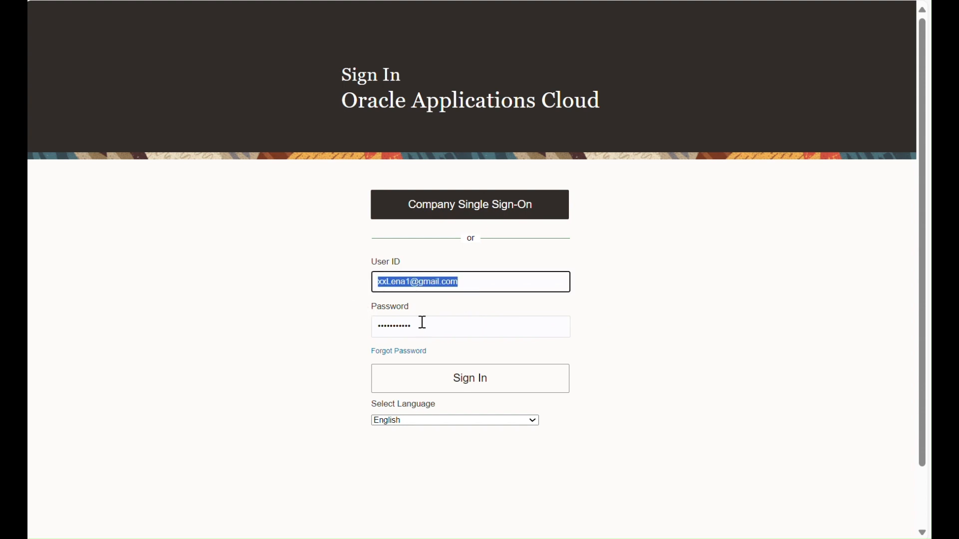
{"action": "left_click", "coordinate": [457, 385]}
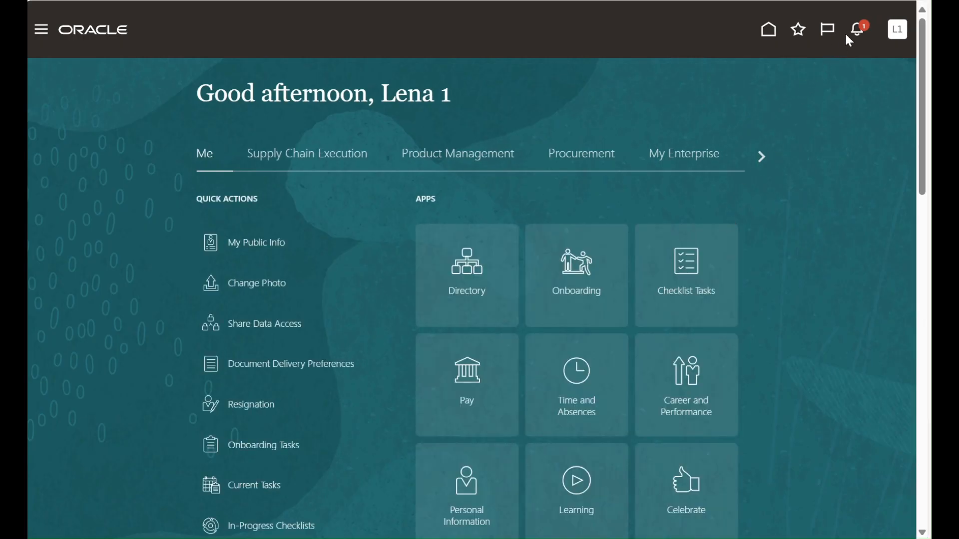
{"action": "left_click", "coordinate": [862, 32]}
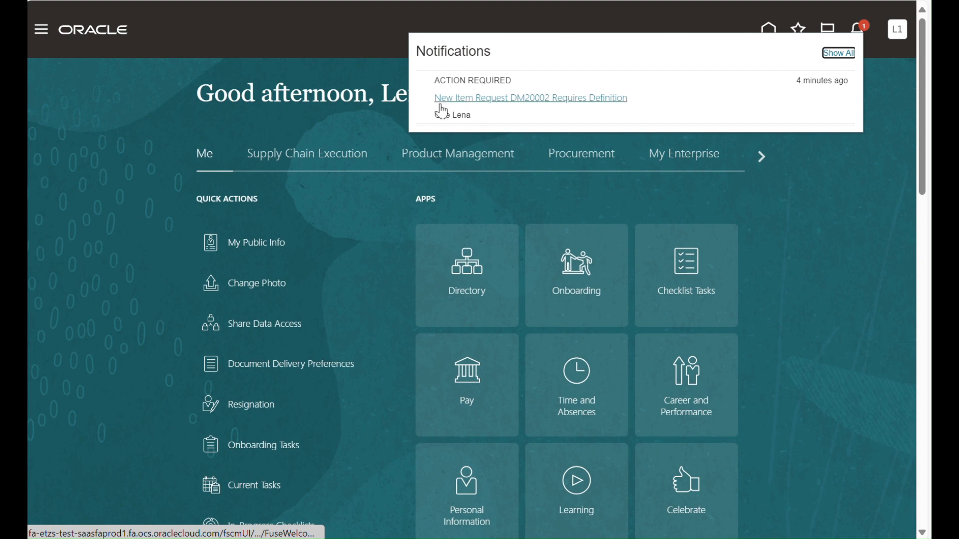
{"action": "left_click", "coordinate": [542, 105]}
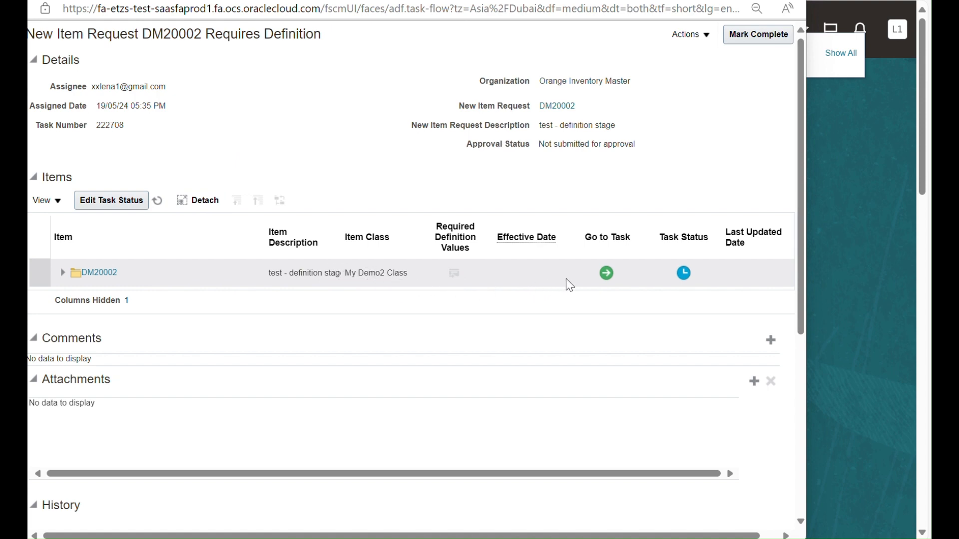
{"action": "left_click", "coordinate": [608, 275]}
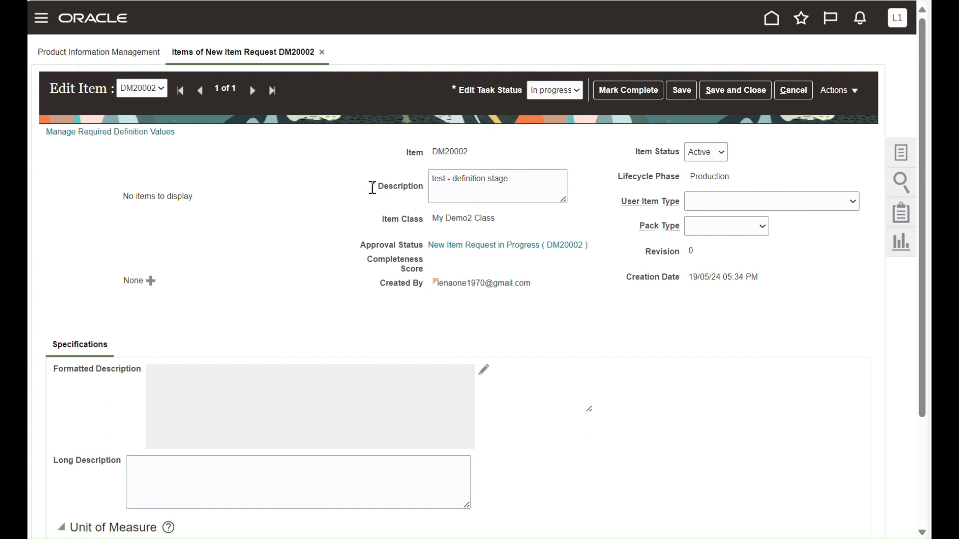
- Enter the long description "TEST DEFINITON - XXX" for item DM20002, mark the definition task complete and save and close it
{"action": "scroll", "coordinate": [371, 188], "scroll_direction": "down", "scroll_amount": 2}
{"action": "scroll", "coordinate": [372, 189], "scroll_direction": "down", "scroll_amount": 2}
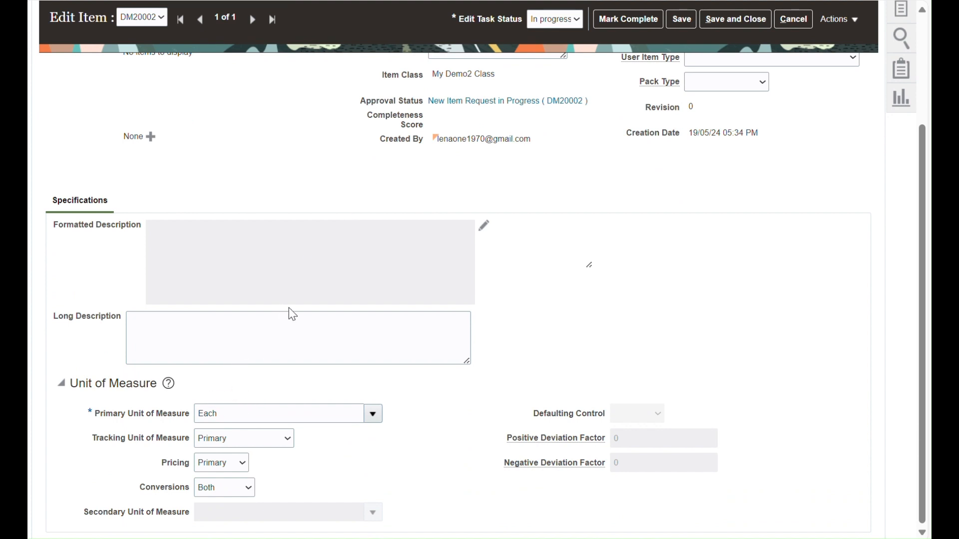
{"action": "scroll", "coordinate": [292, 314], "scroll_direction": "up", "scroll_amount": 2}
{"action": "scroll", "coordinate": [319, 268], "scroll_direction": "down", "scroll_amount": 2}
{"action": "left_click", "coordinate": [223, 337]}
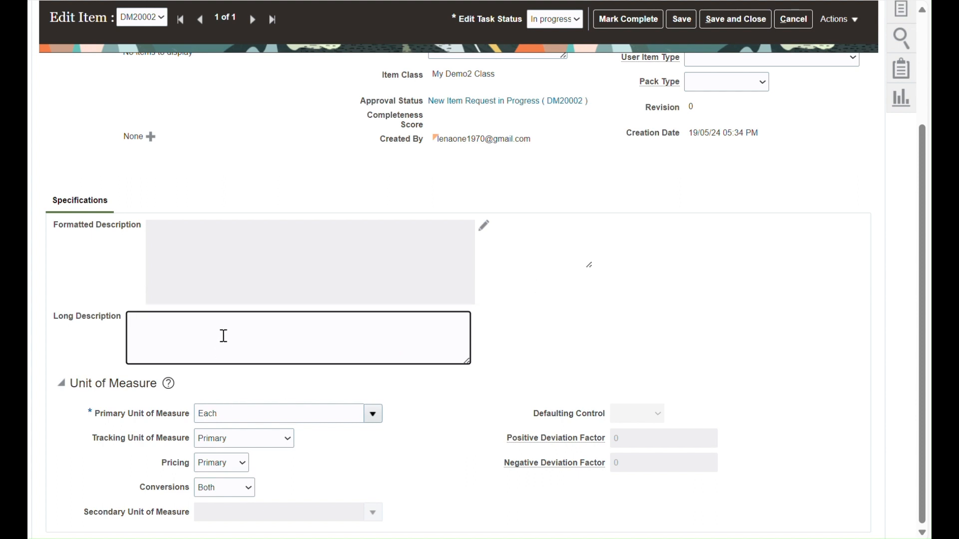
{"action": "type", "text": "TEST DEFINITON - XXX"}
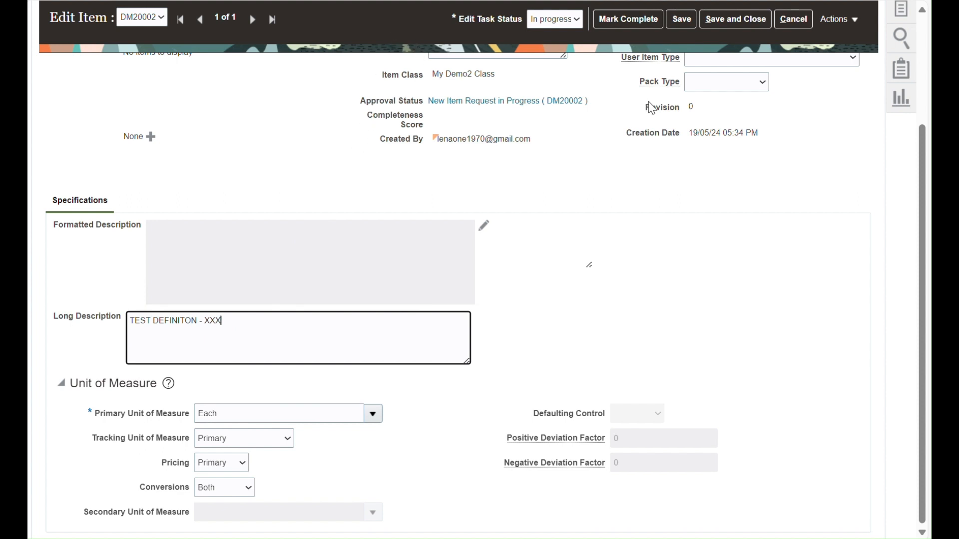
{"action": "left_click", "coordinate": [628, 21]}
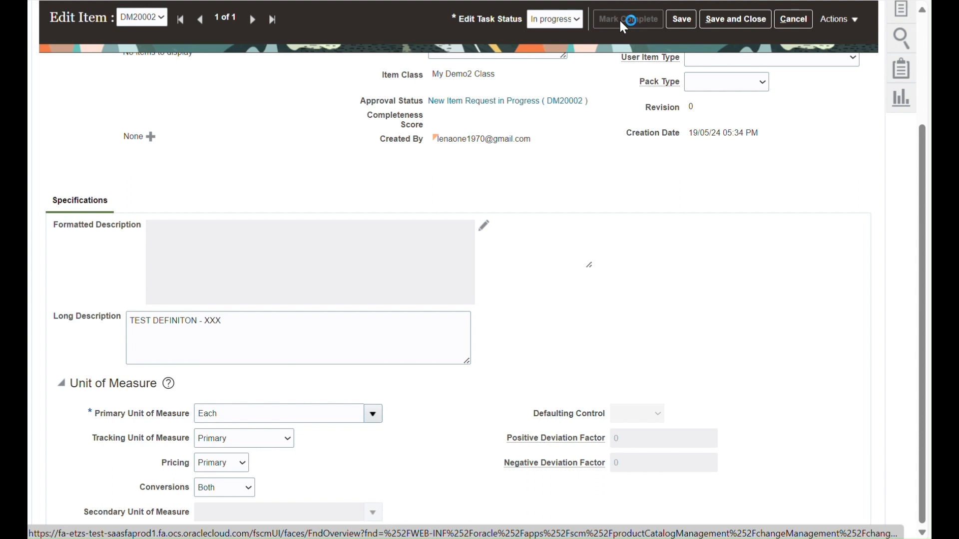
{"action": "left_click", "coordinate": [739, 23]}
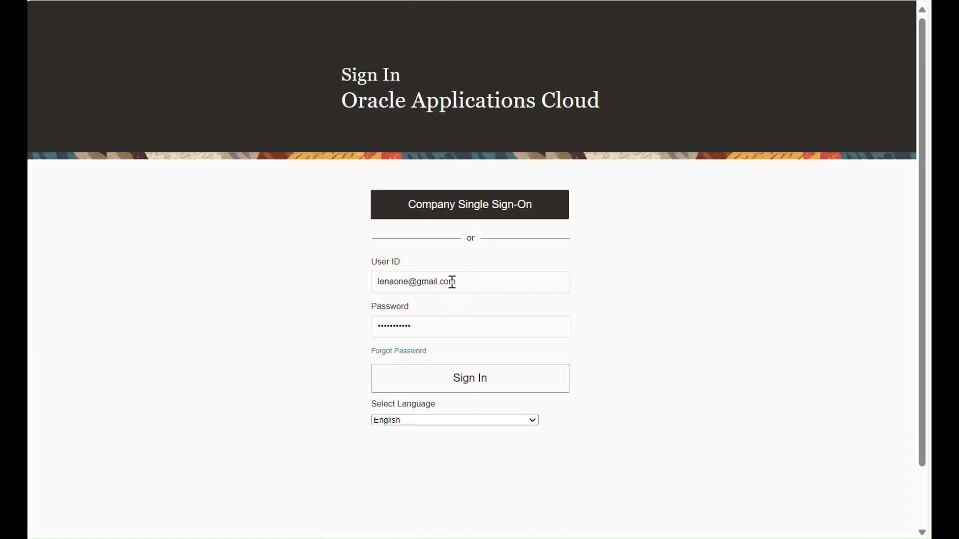
- Sign in with the approver's user ID and review the notifications for New Item Request DM20002
{"action": "left_click", "coordinate": [443, 384]}
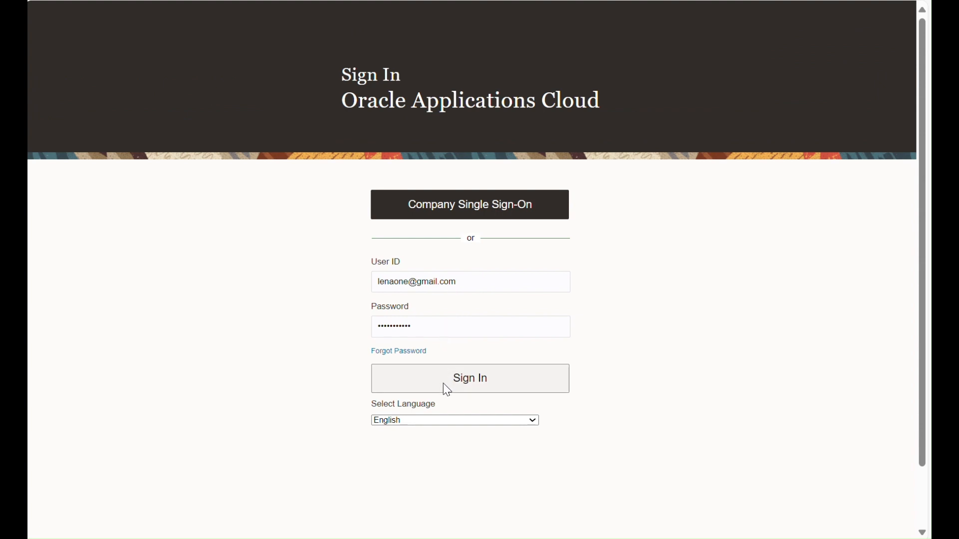
{"action": "left_click", "coordinate": [405, 293]}
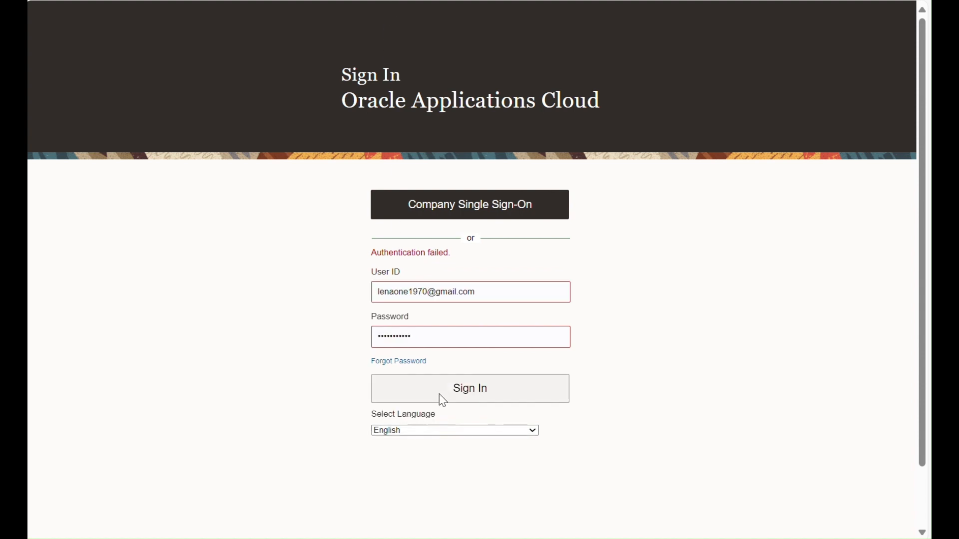
{"action": "left_click", "coordinate": [440, 389]}
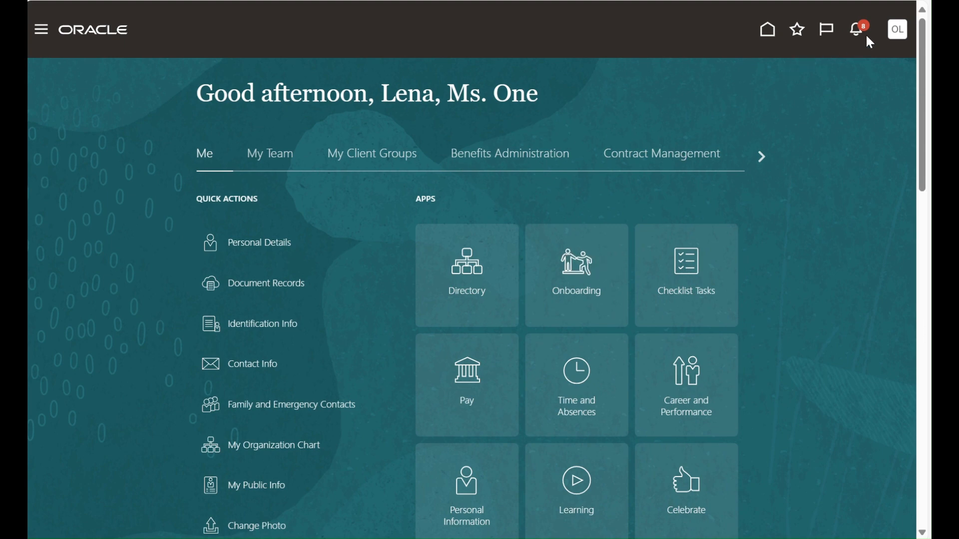
{"action": "left_click", "coordinate": [858, 30]}
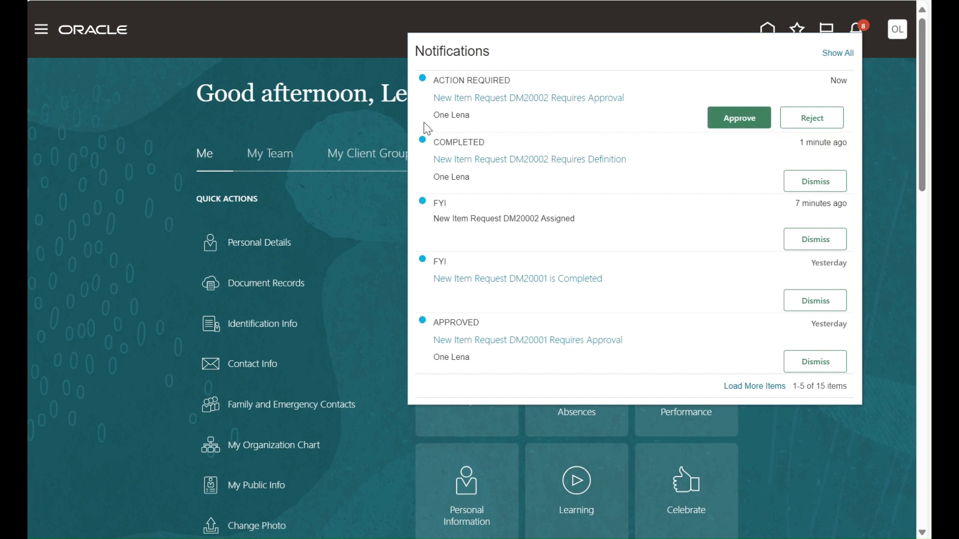
{"action": "left_click", "coordinate": [740, 118]}
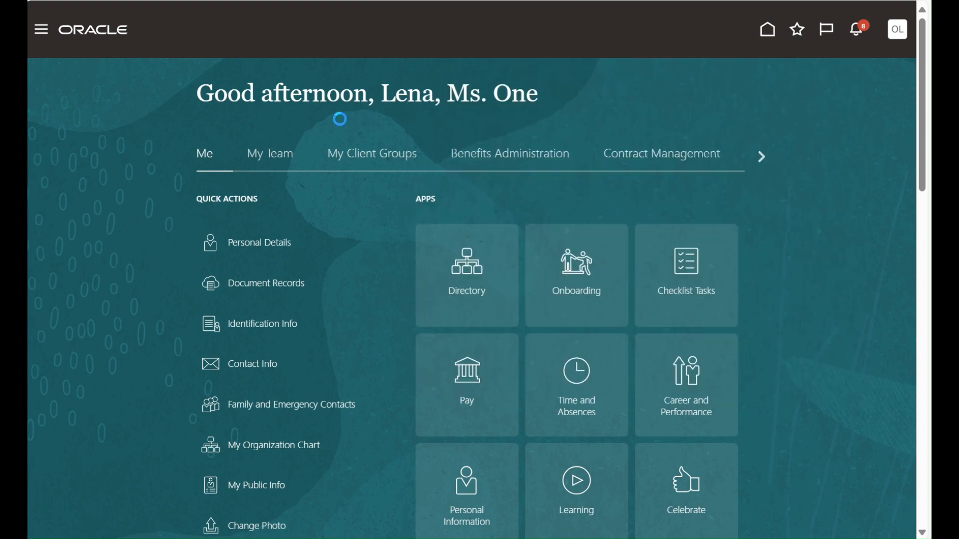
- Find new item requests with status type Approval and no assignee in Product Information Management, and open request DM20002
{"action": "left_click", "coordinate": [762, 159]}
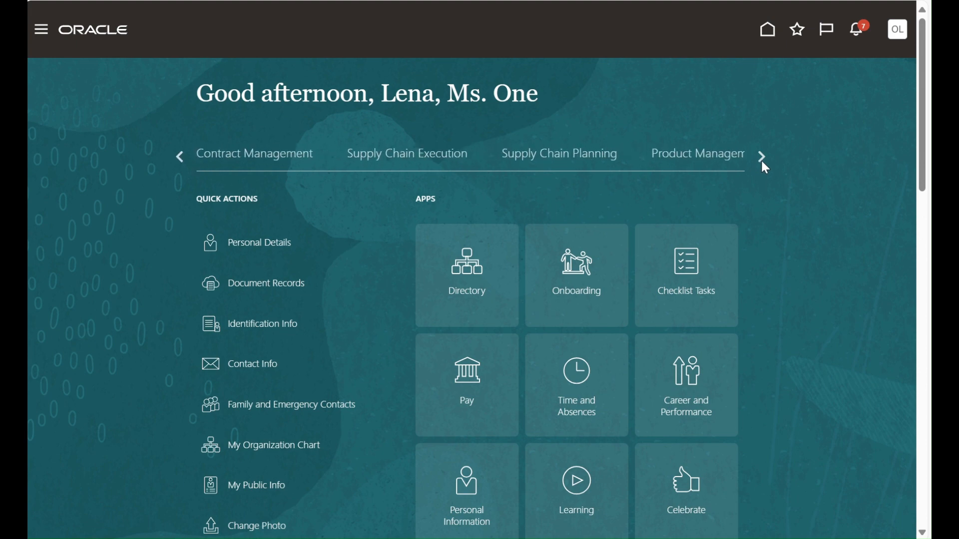
{"action": "left_click", "coordinate": [684, 153]}
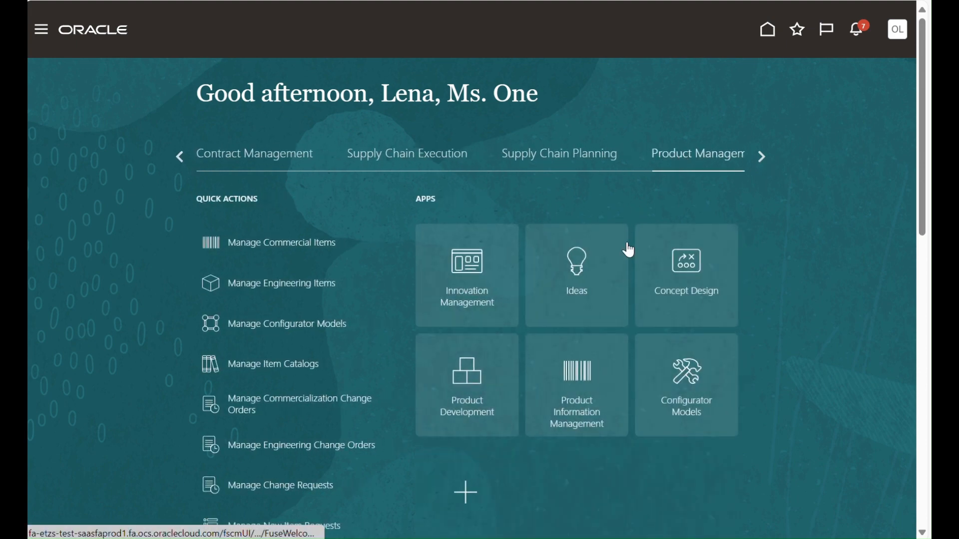
{"action": "left_click", "coordinate": [578, 384]}
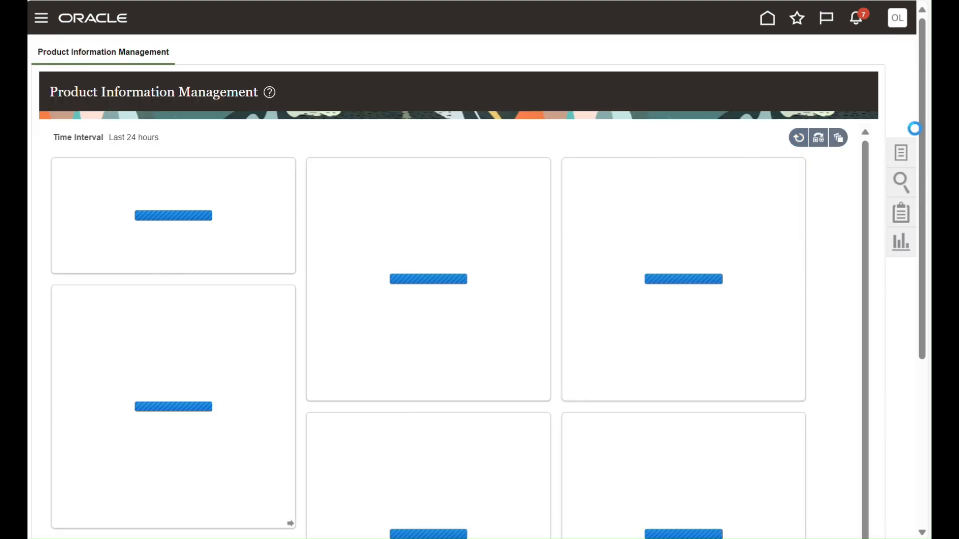
{"action": "left_click", "coordinate": [903, 157]}
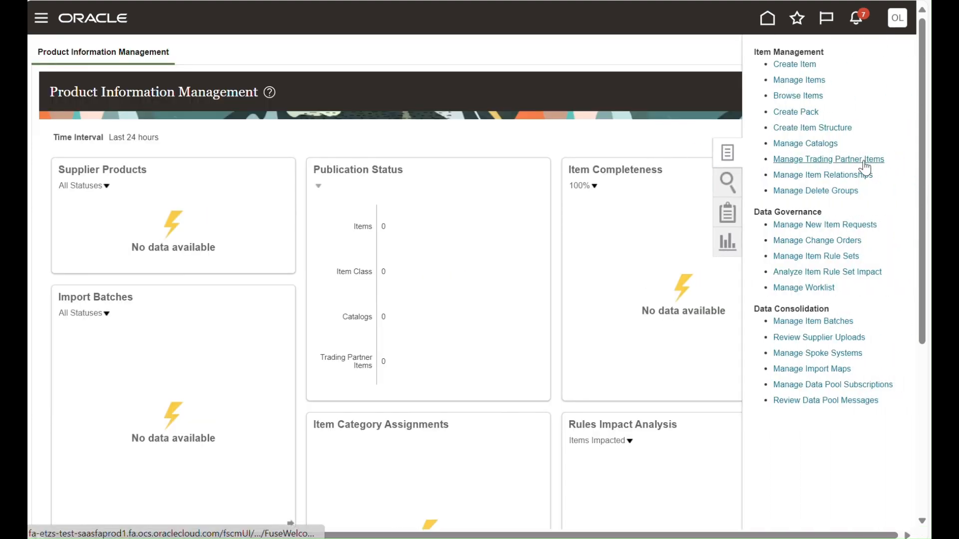
{"action": "left_click", "coordinate": [823, 225]}
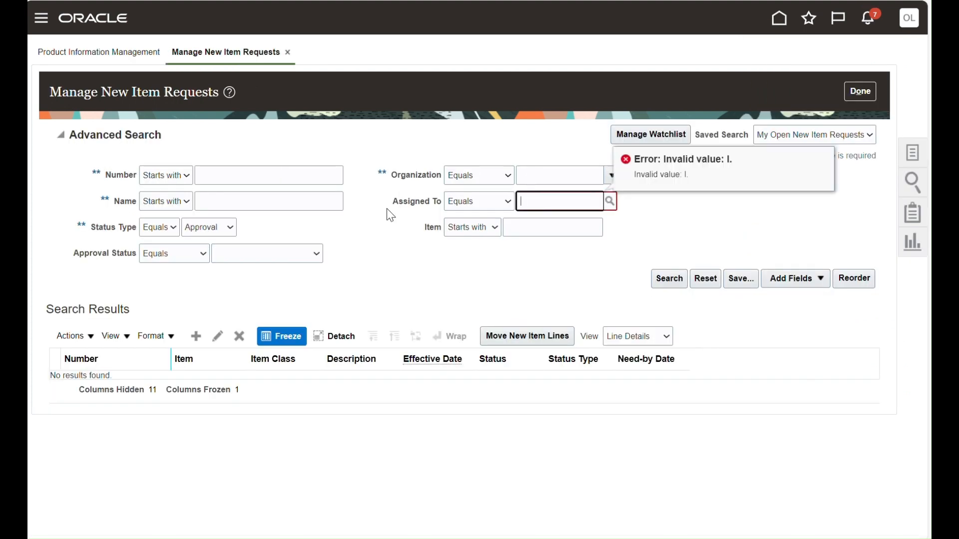
{"action": "left_click", "coordinate": [387, 208]}
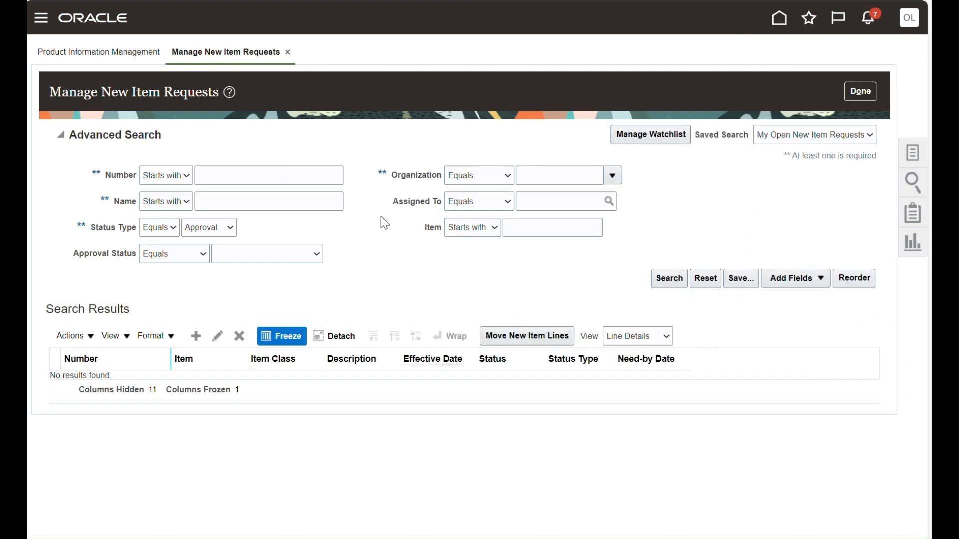
{"action": "left_click", "coordinate": [677, 285]}
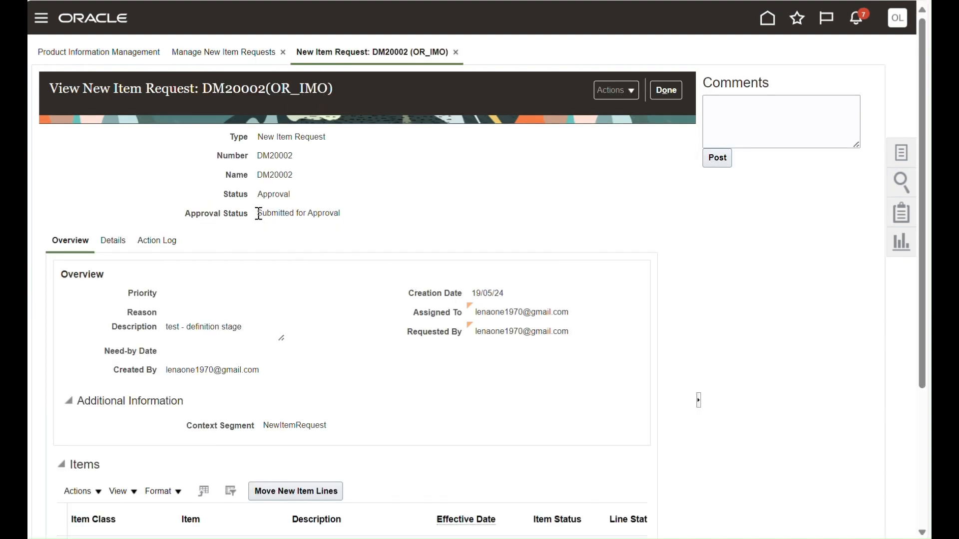
- Examine the approval status of request DM20002 and the line status of its item
{"action": "left_click_drag", "start_coordinate": [266, 216], "coordinate": [357, 220]}
{"action": "left_click", "coordinate": [358, 269]}
{"action": "scroll", "coordinate": [358, 280], "scroll_direction": "down", "scroll_amount": 3}
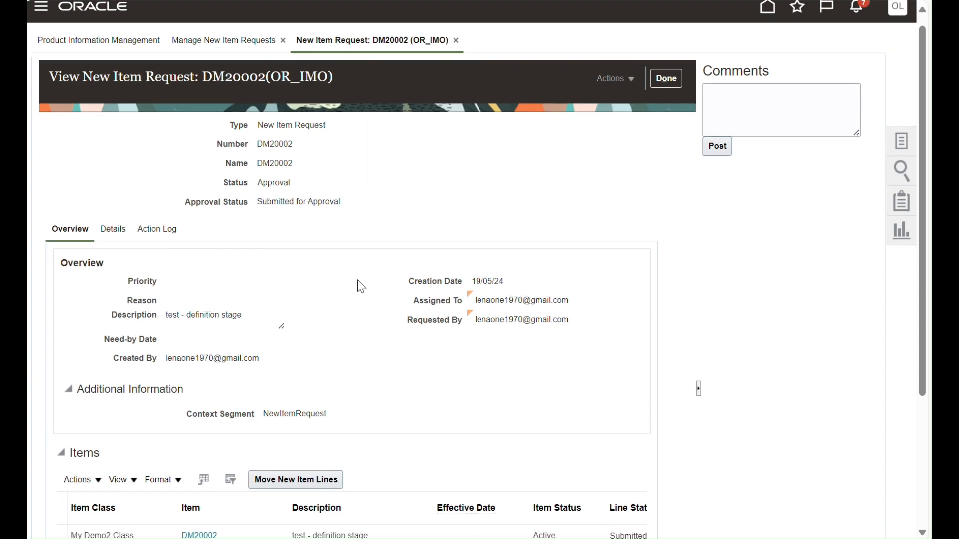
{"action": "scroll", "coordinate": [357, 287], "scroll_direction": "down", "scroll_amount": 1}
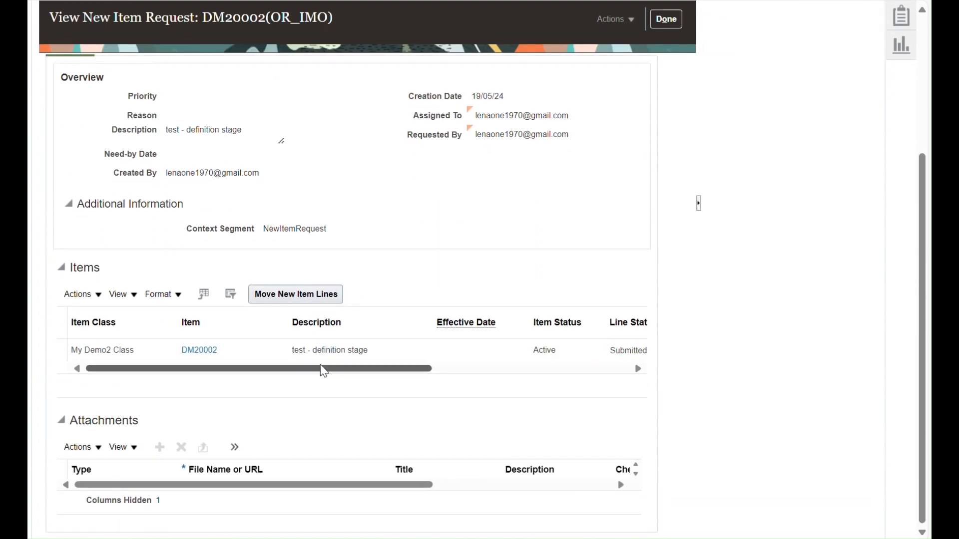
{"action": "left_click_drag", "start_coordinate": [301, 372], "coordinate": [516, 372]}
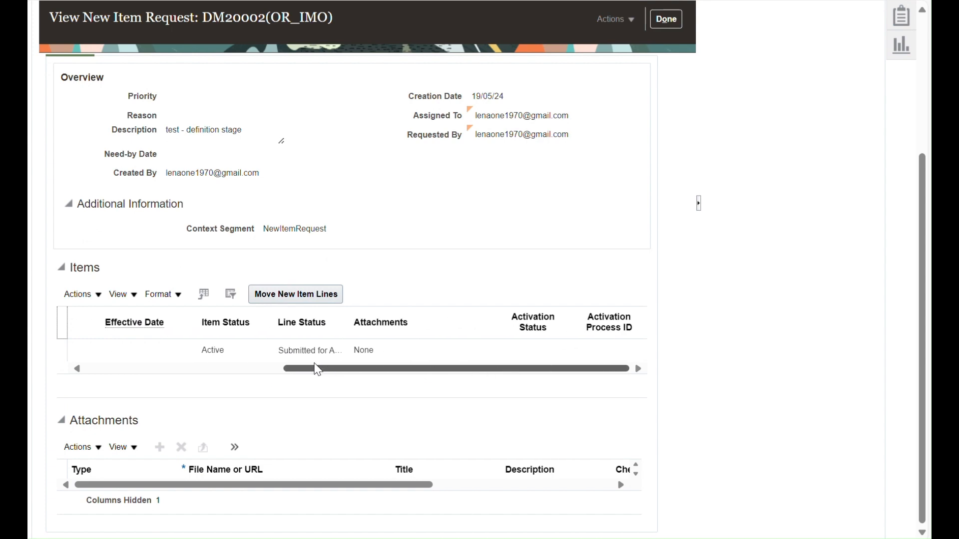
{"action": "scroll", "coordinate": [479, 302], "scroll_direction": "up", "scroll_amount": 4}
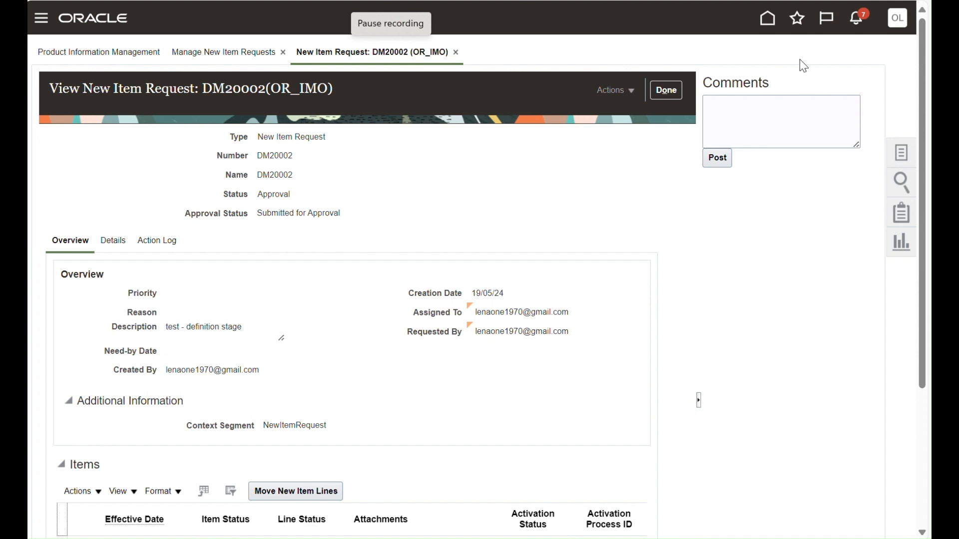
- Approve New Item Request DM20002 from its approval notification
{"action": "left_click", "coordinate": [855, 19]}
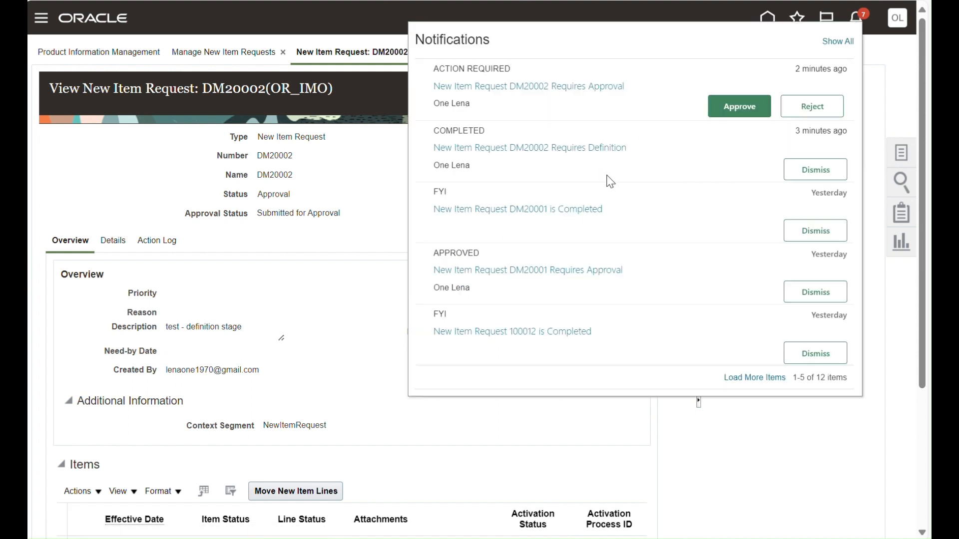
{"action": "left_click", "coordinate": [727, 104]}
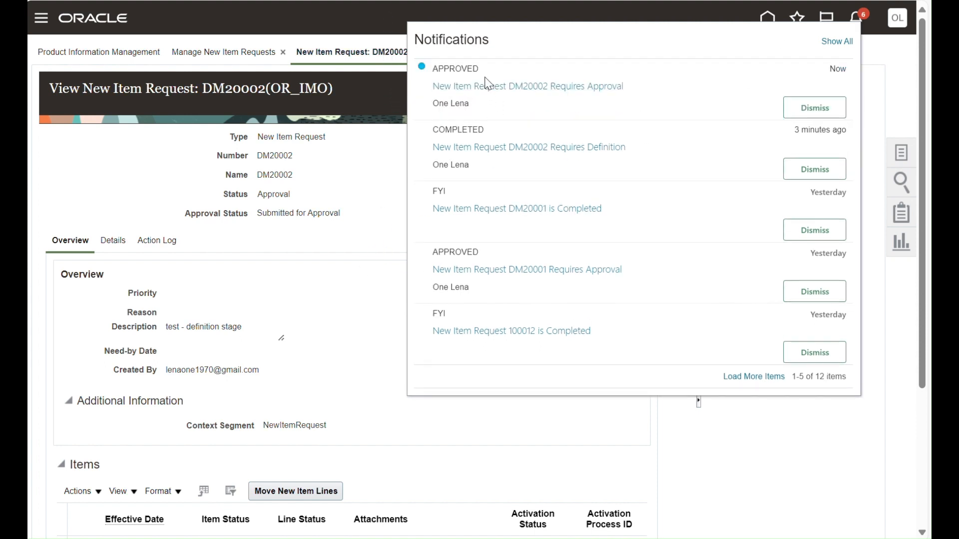
{"action": "left_click", "coordinate": [891, 100]}
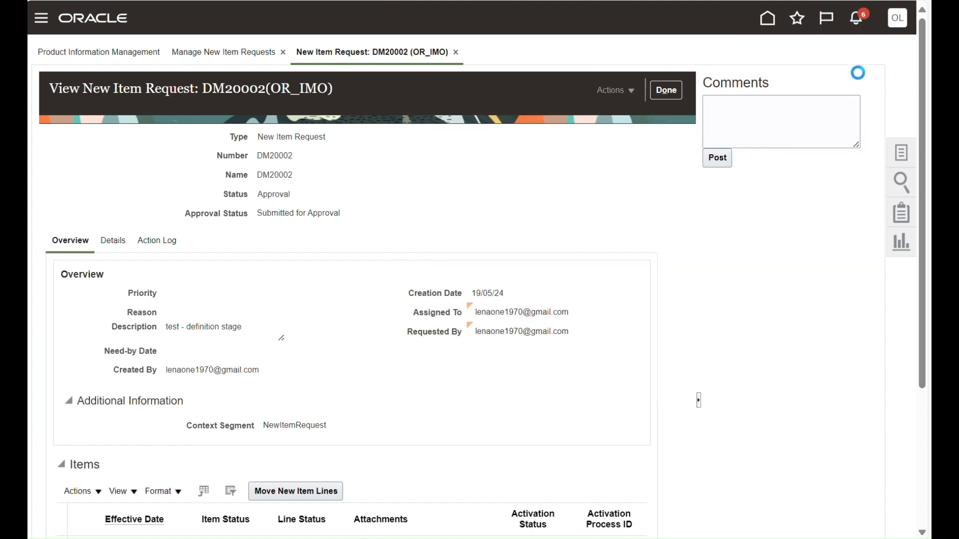
- Return to the home page and open Manage New Item Requests in Product Information Management
{"action": "left_click", "coordinate": [768, 24]}
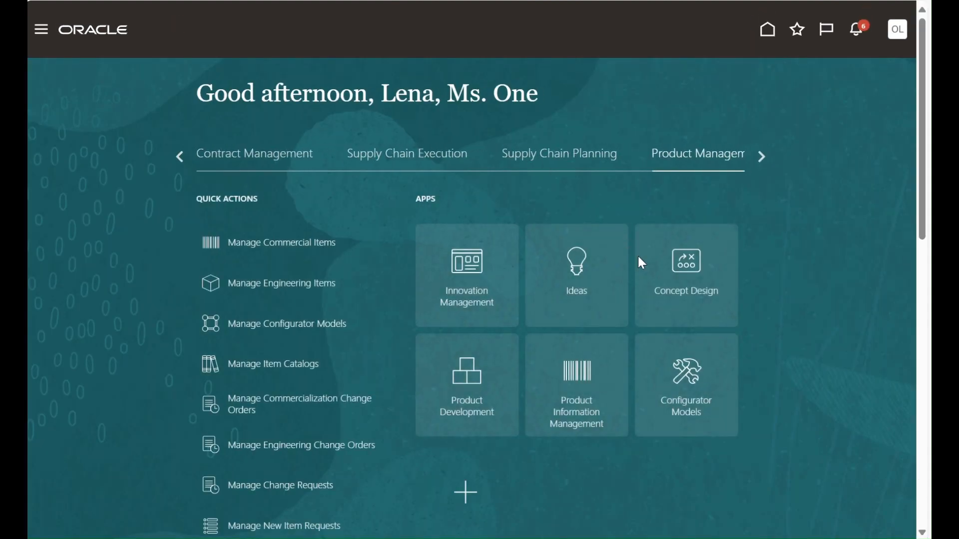
{"action": "left_click", "coordinate": [584, 393]}
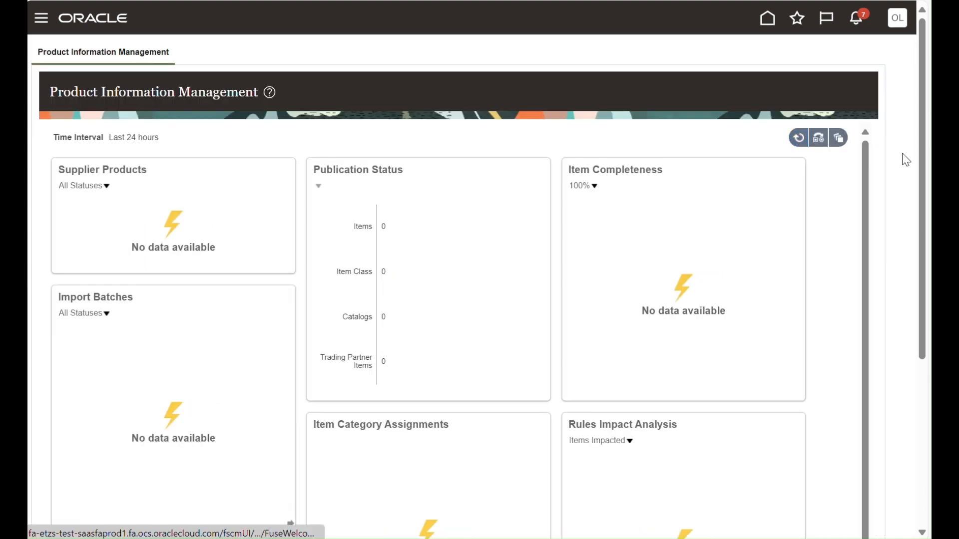
{"action": "left_click", "coordinate": [901, 153]}
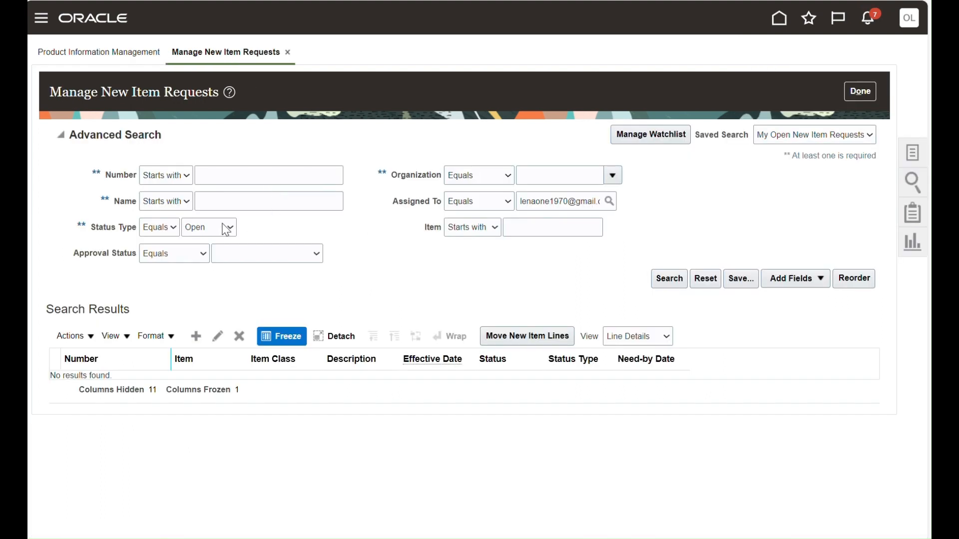
- Search the new item requests for number DM20002 with the Assigned To filter cleared
{"action": "left_click", "coordinate": [225, 230]}
{"action": "left_click", "coordinate": [199, 244]}
{"action": "left_click", "coordinate": [219, 175]}
{"action": "type", "text": "DM20002"}
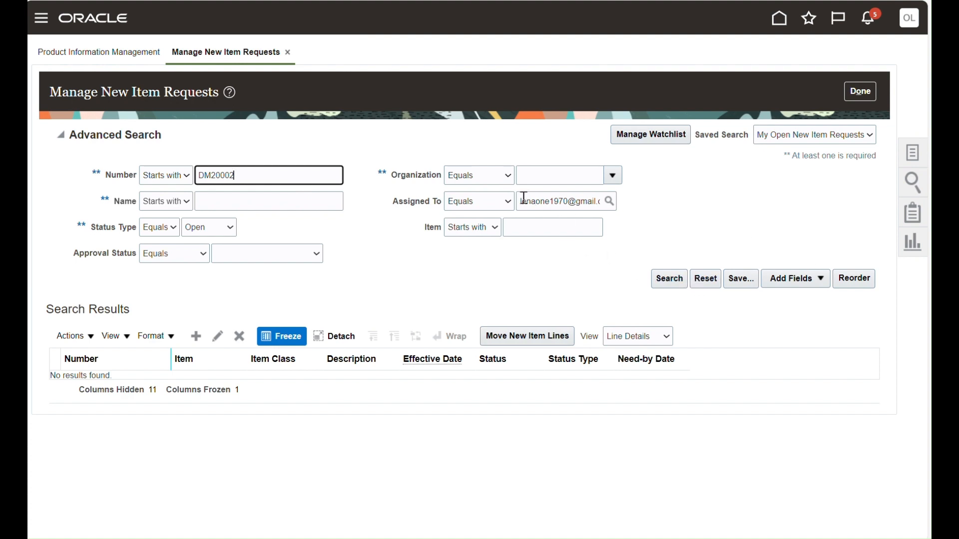
{"action": "left_click_drag", "start_coordinate": [523, 198], "coordinate": [724, 208]}
{"action": "key", "text": "BackSpace"}
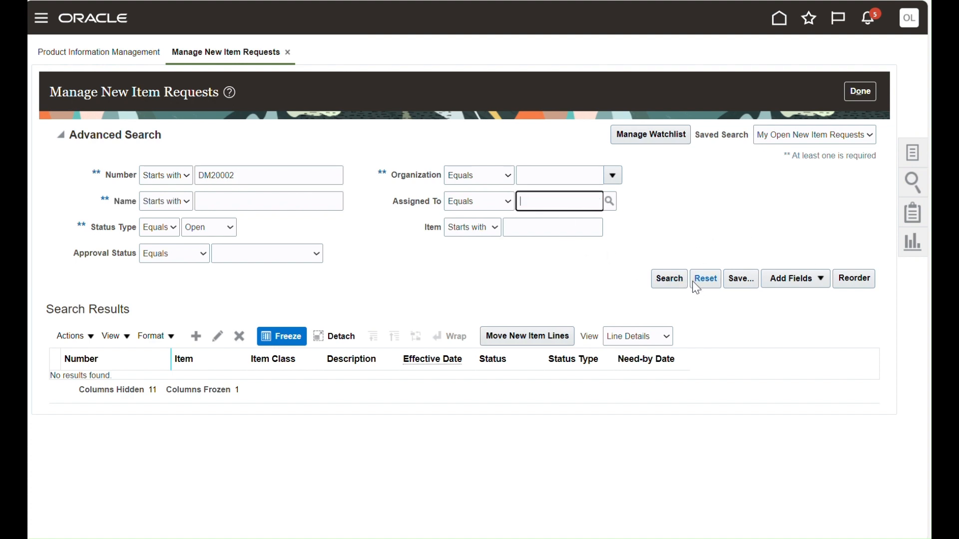
{"action": "left_click", "coordinate": [669, 281]}
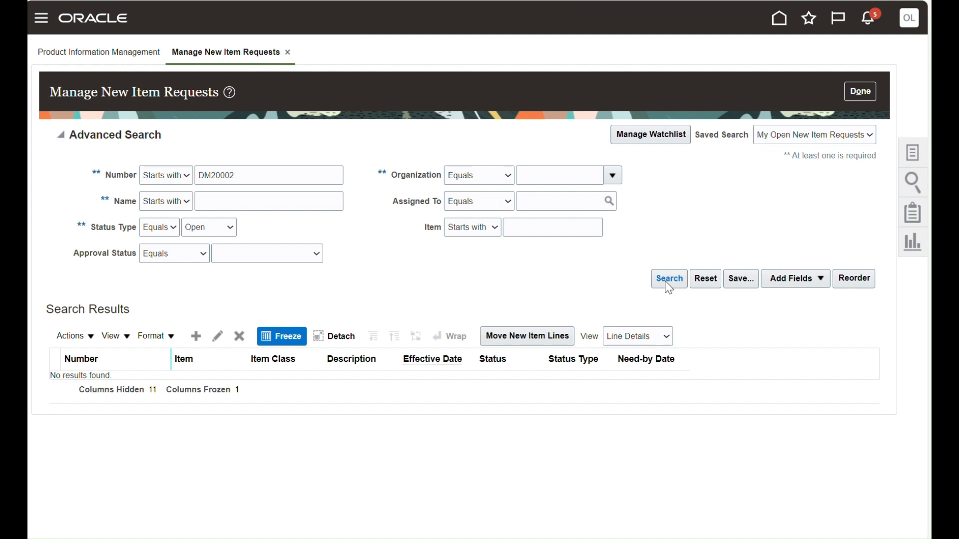
- Repeat the search with a blank status type, and review the status and approval status of request DM20002
{"action": "left_click", "coordinate": [224, 227]}
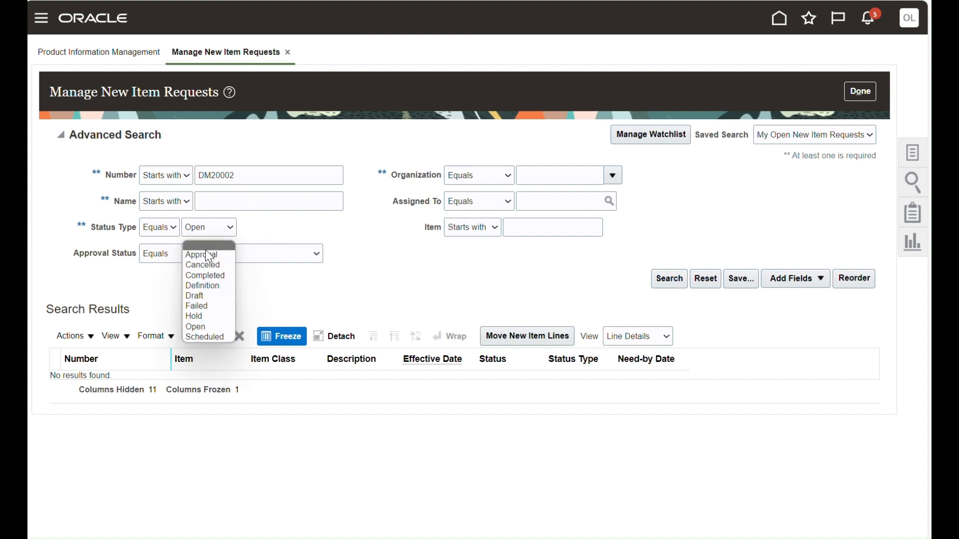
{"action": "left_click", "coordinate": [209, 246]}
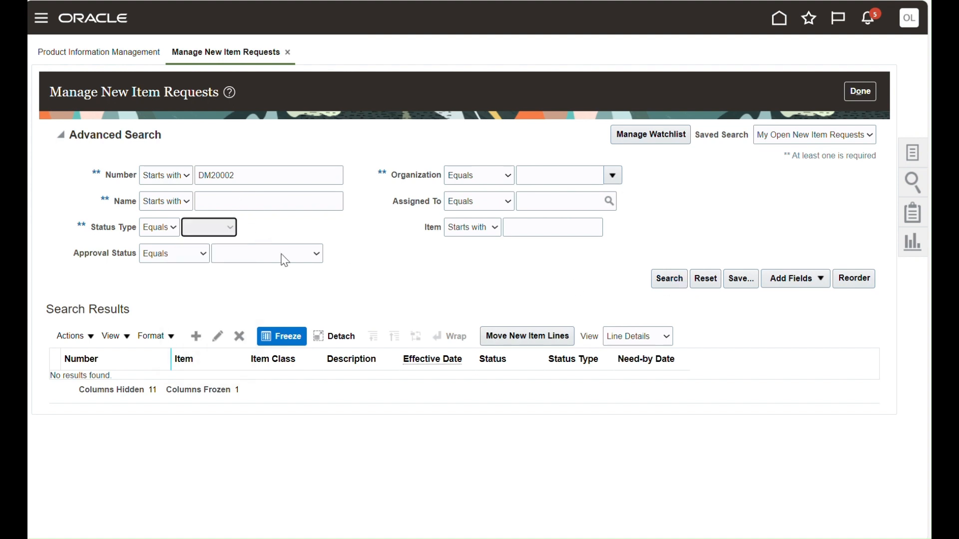
{"action": "left_click", "coordinate": [660, 281]}
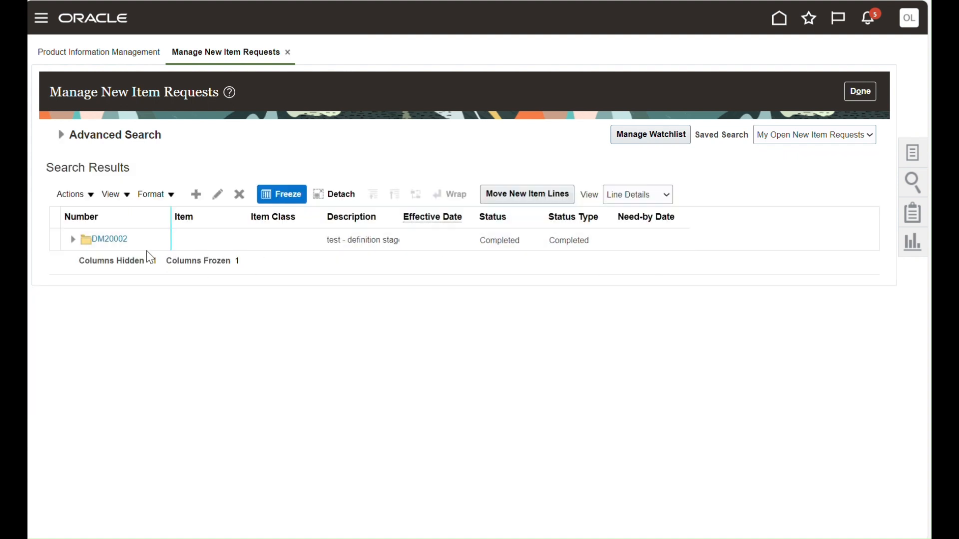
{"action": "left_click", "coordinate": [108, 239]}
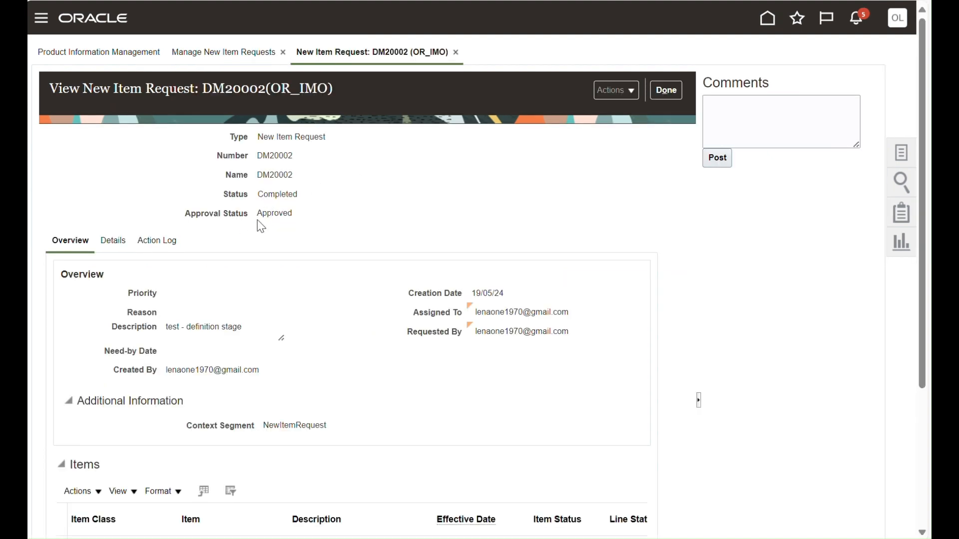
{"action": "left_click", "coordinate": [666, 89]}
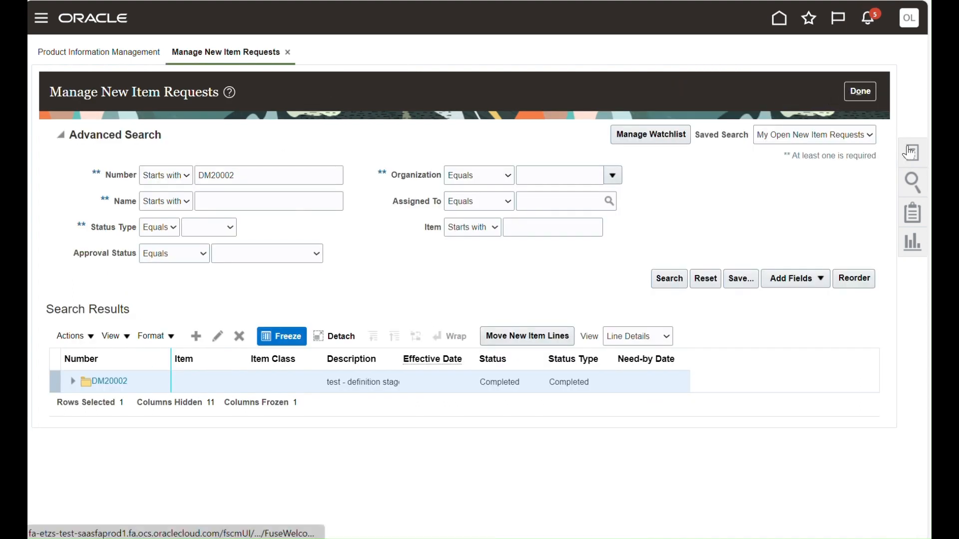
- Search Manage Items for the item number starting with DM20002 and open the matching item
{"action": "left_click", "coordinate": [910, 152]}
{"action": "left_click", "coordinate": [809, 81]}
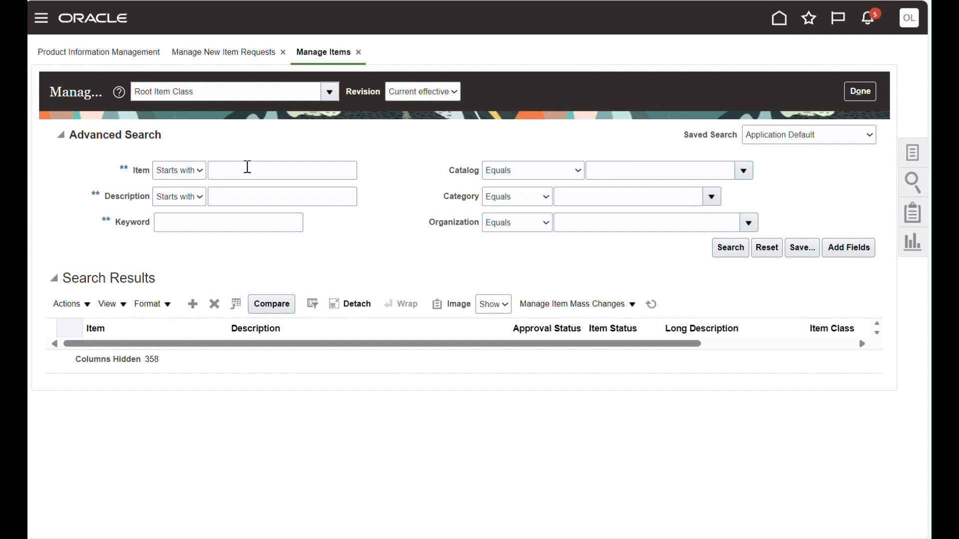
{"action": "left_click", "coordinate": [247, 167]}
{"action": "key", "text": "ctrl+v"}
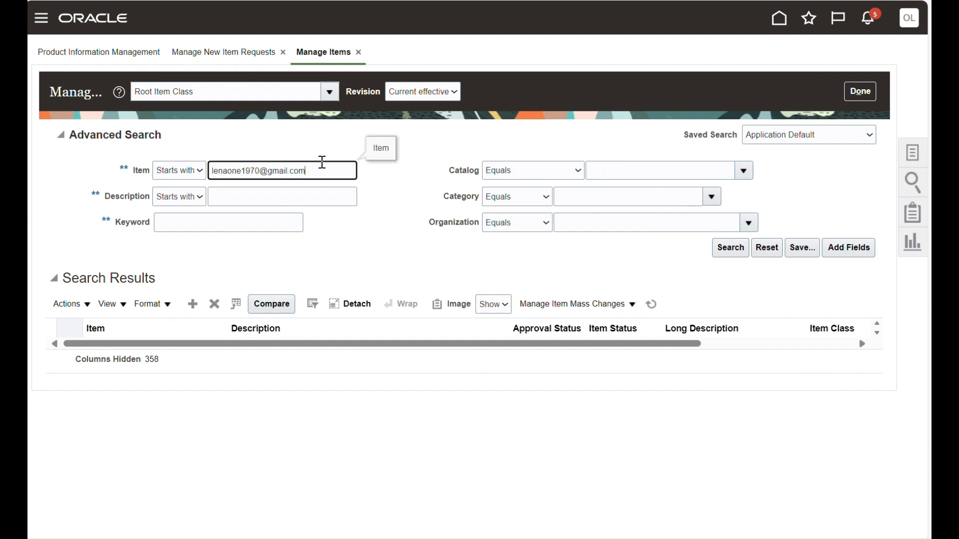
{"action": "left_click_drag", "start_coordinate": [322, 162], "coordinate": [133, 174]}
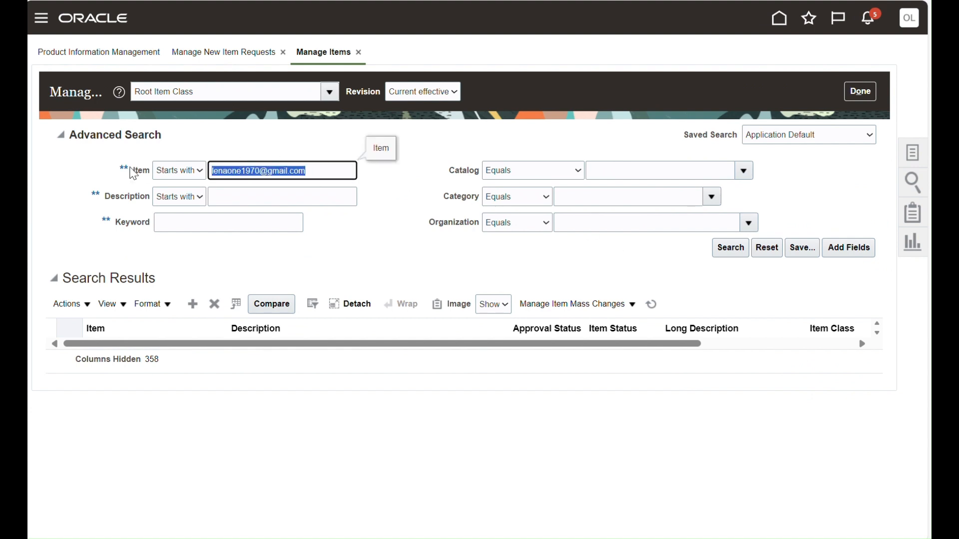
{"action": "type", "text": "DM20002"}
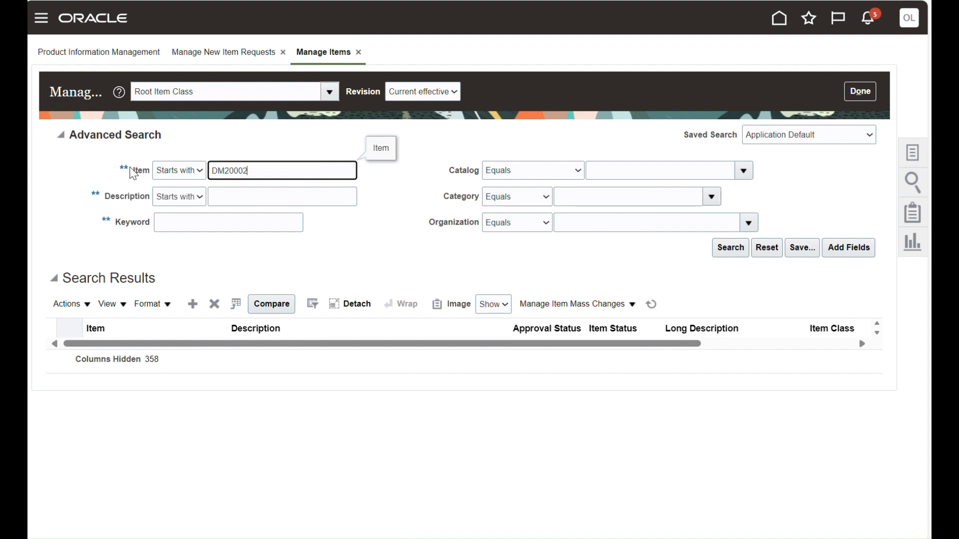
{"action": "key", "text": "Return"}
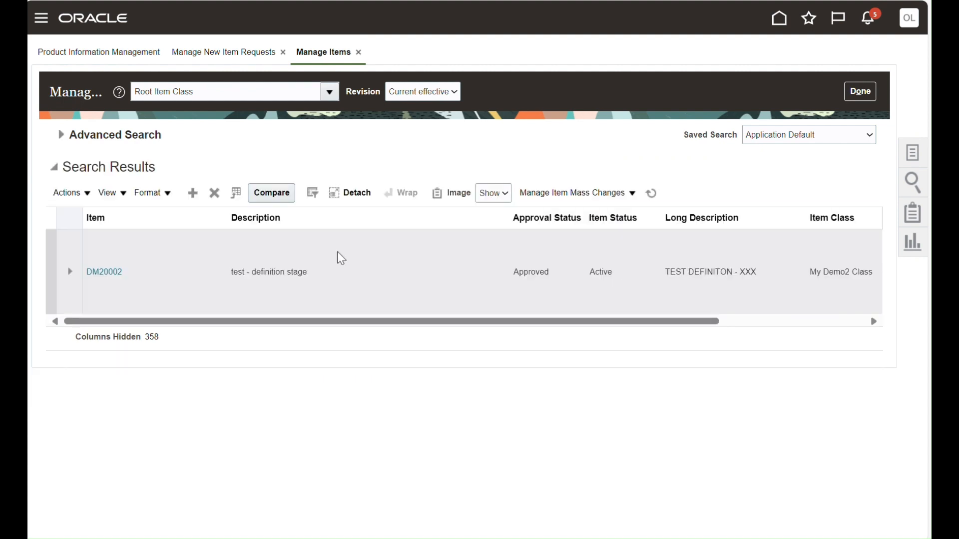
{"action": "left_click", "coordinate": [108, 273]}
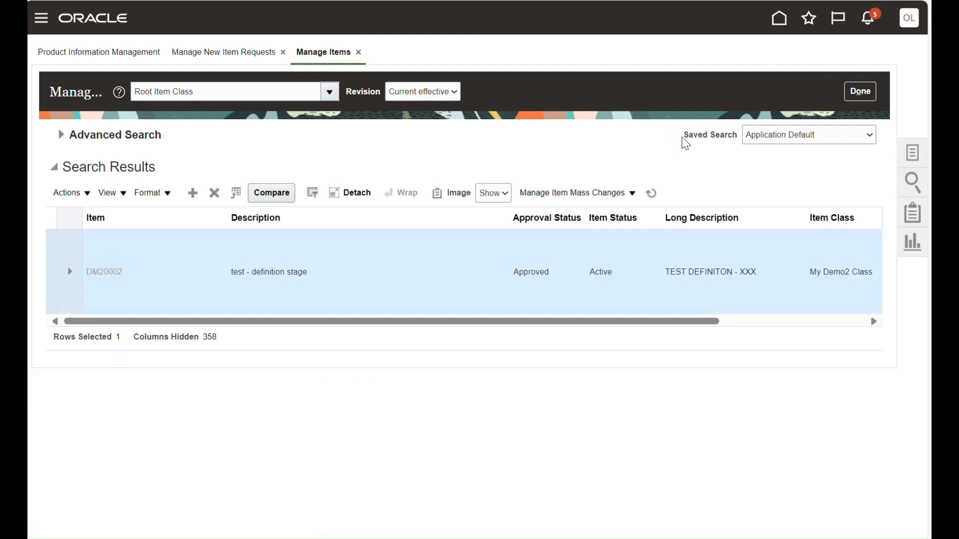